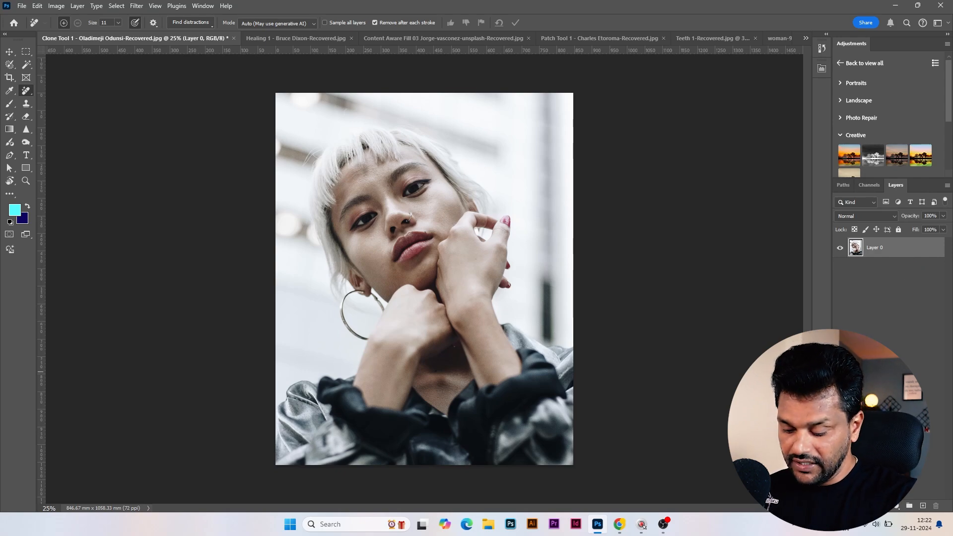
# Duplicate the portrait layer and paint over the nose ring on the copy with the Spot Healing Brush
pyautogui.hotkey('ctrl', 'j')
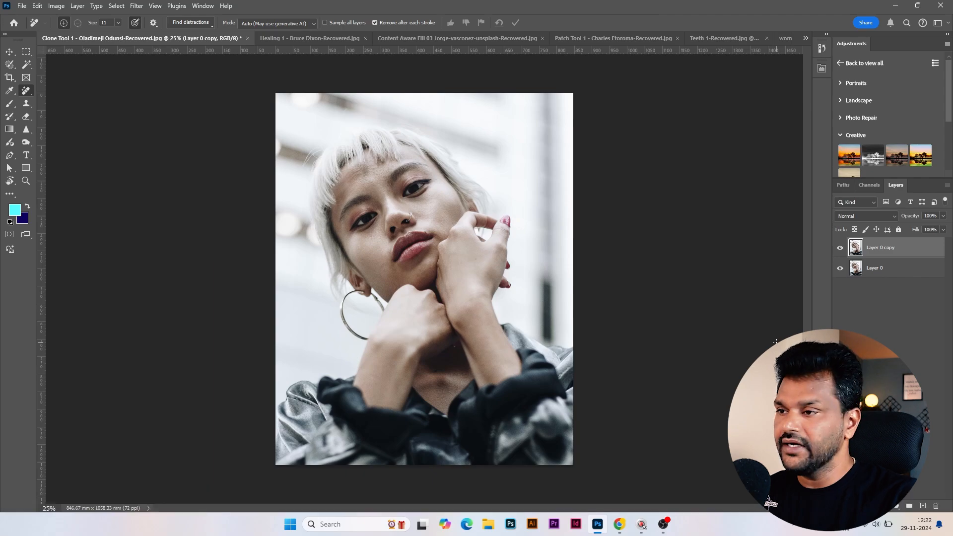
pyautogui.hotkey('ctrl', '=')
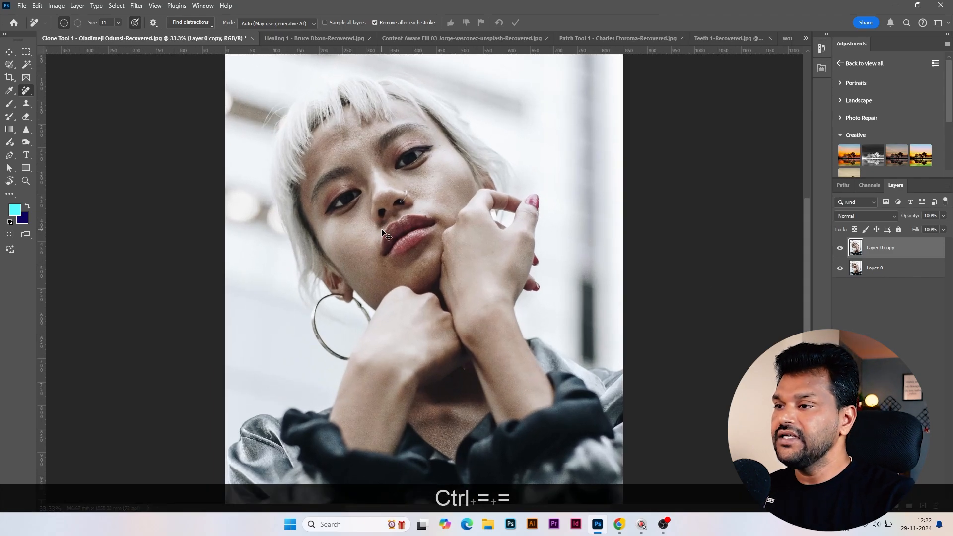
pyautogui.hotkey('ctrl', '=')
pyautogui.scroll(2, 371, 149)
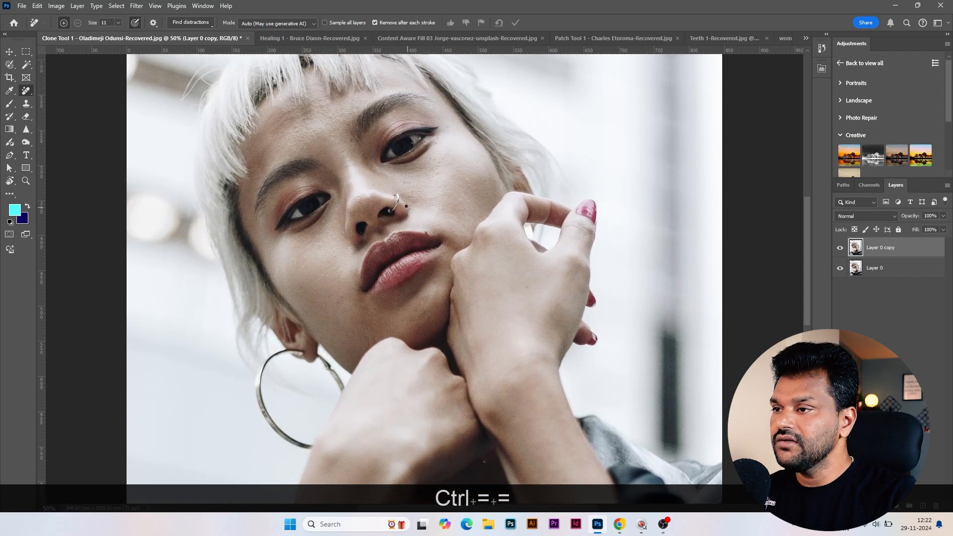
pyautogui.hotkey('ctrl', '=')
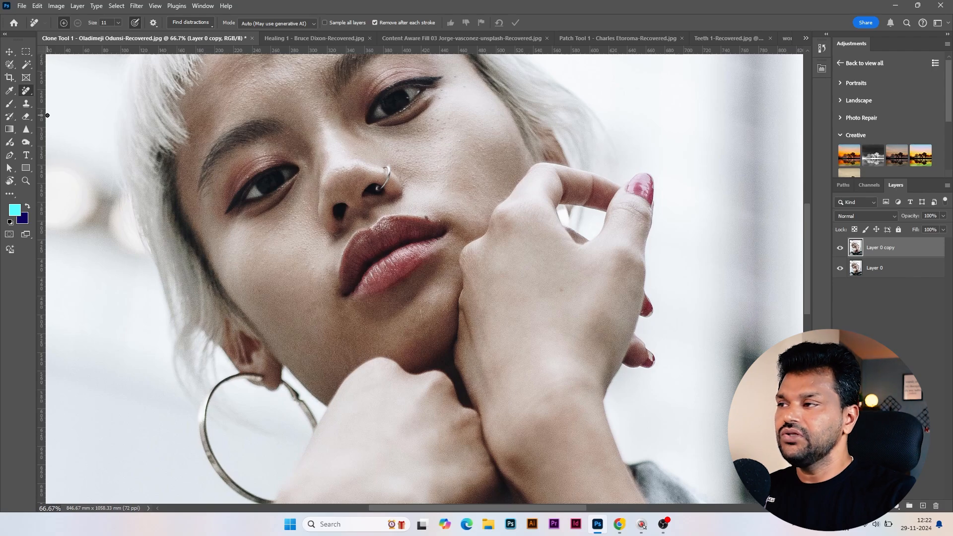
pyautogui.rightClick(26, 91)
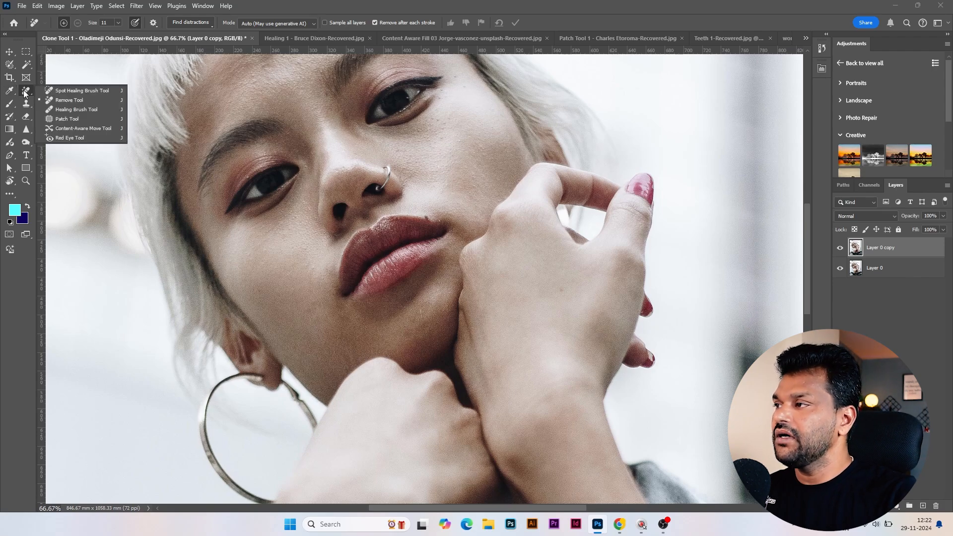
pyautogui.click(76, 91)
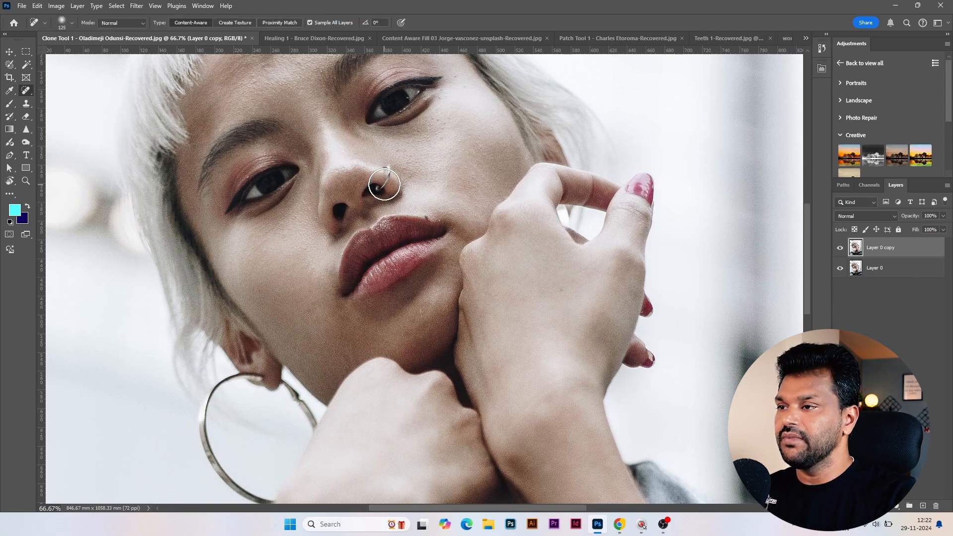
pyautogui.moveTo(400, 174)
pyautogui.mouseDown()
pyautogui.moveTo(386, 168)
pyautogui.moveTo(374, 191)
pyautogui.mouseUp()
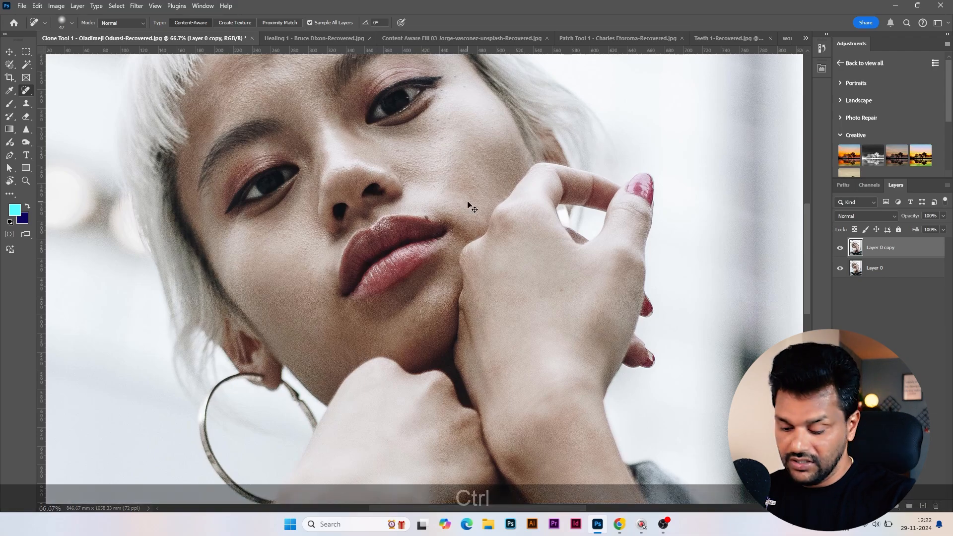
# Examine the retouched nostril edge up close where the nose ring was removed
pyautogui.hotkey('ctrl', '=')
pyautogui.hotkey('ctrl', '=')
pyautogui.scroll(5, 500, 210)
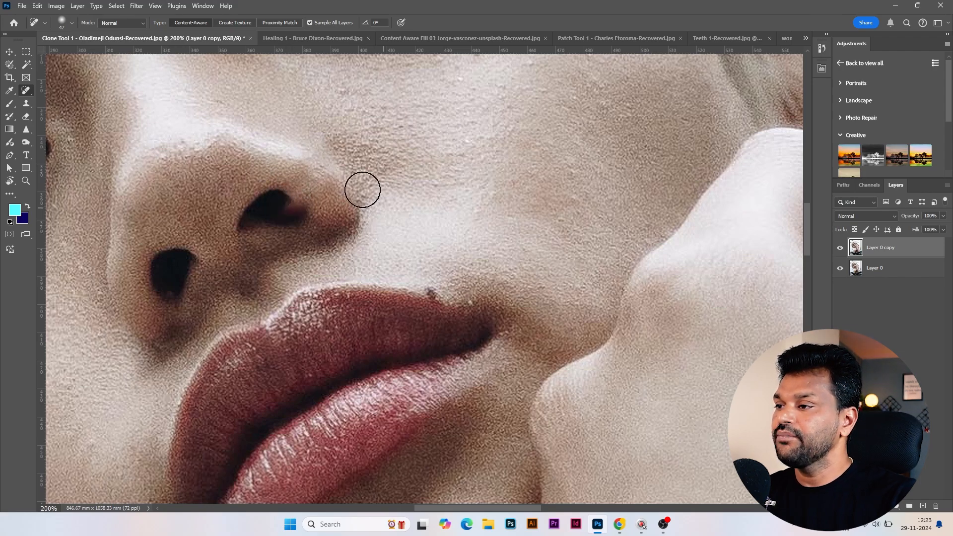
pyautogui.moveTo(283, 147); pyautogui.dragTo(352, 188)
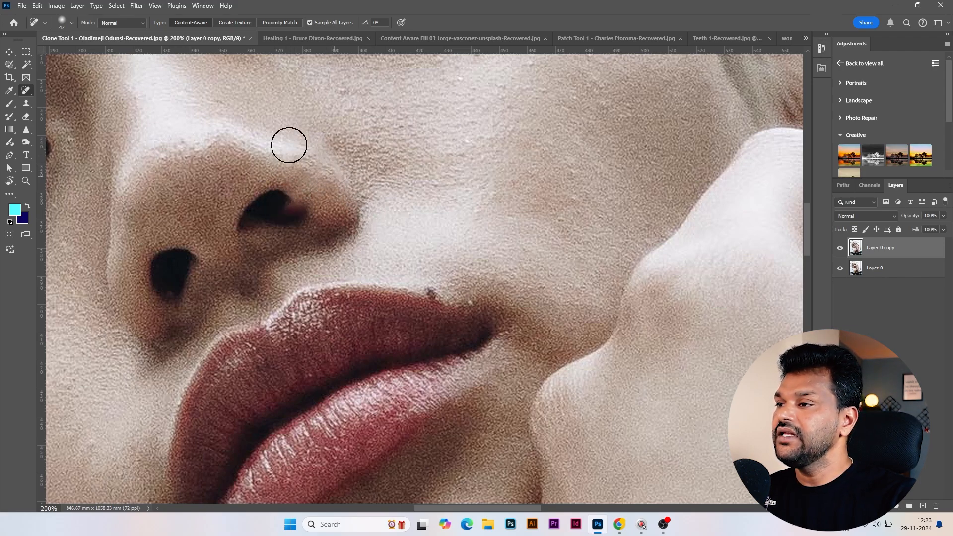
pyautogui.hotkey('ctrl', '-')
pyautogui.hotkey('ctrl', '-')
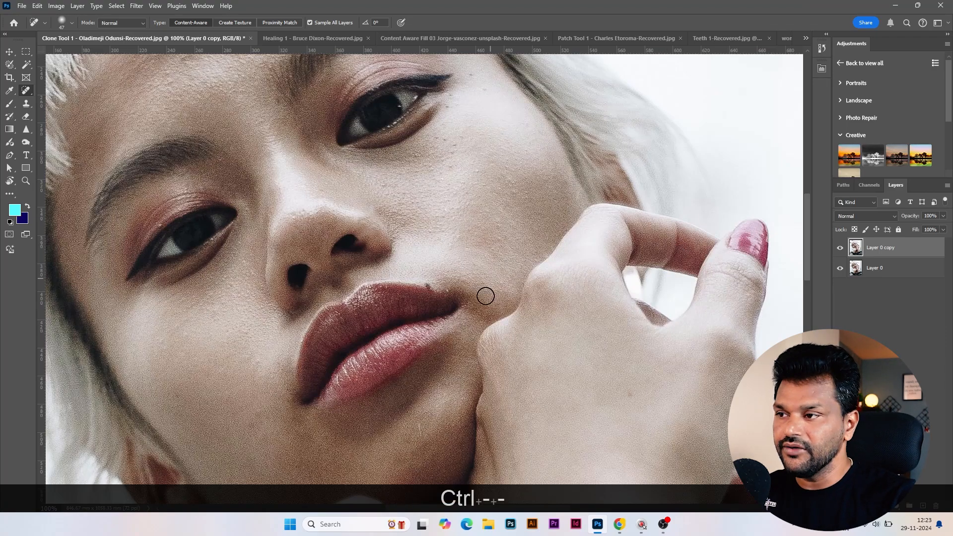
# Hide the spot-healed copy and duplicate the original Layer 0 for a second retouching attempt
pyautogui.click(840, 247)
pyautogui.click(874, 273)
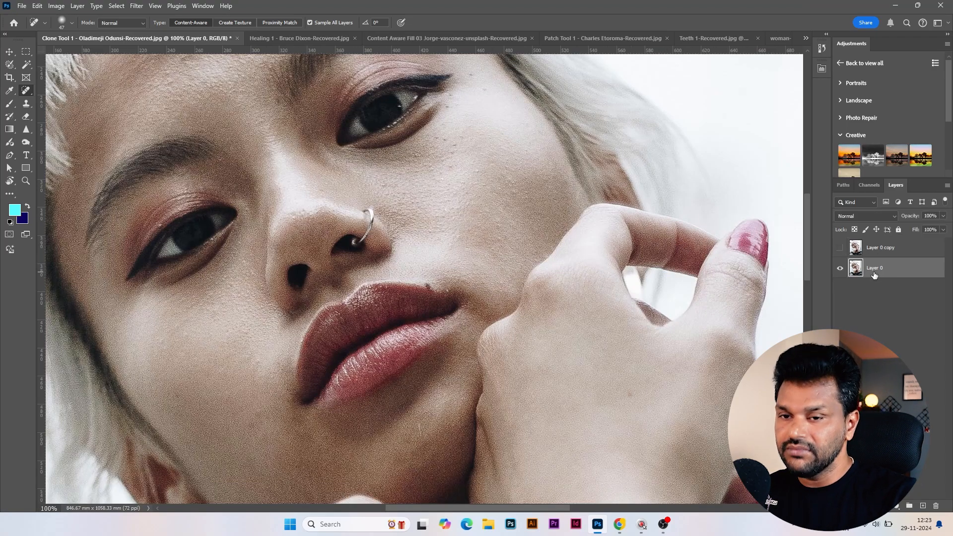
pyautogui.hotkey('ctrl', 'j')
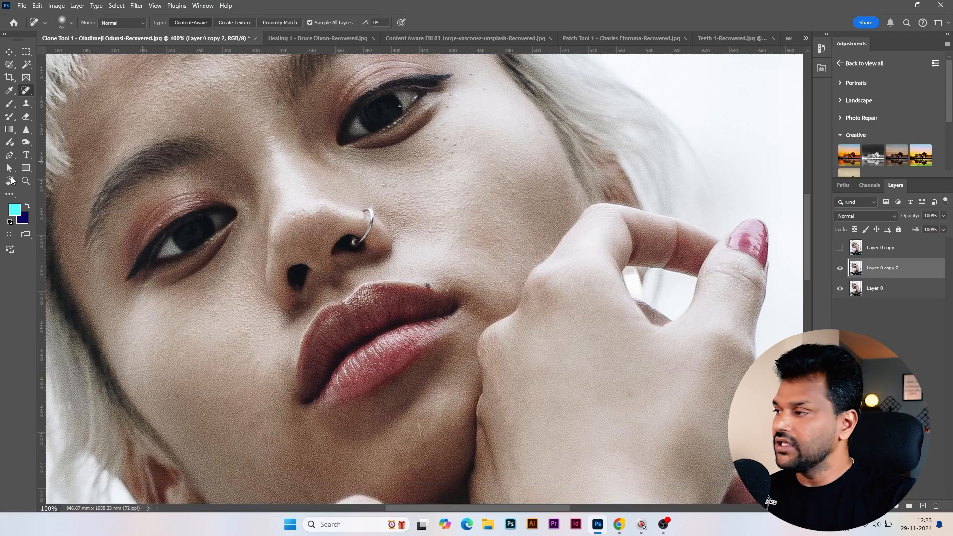
# Switch to the Clone Stamp tool with a brush size of 80 and open the Clone Source settings
pyautogui.rightClick(26, 103)
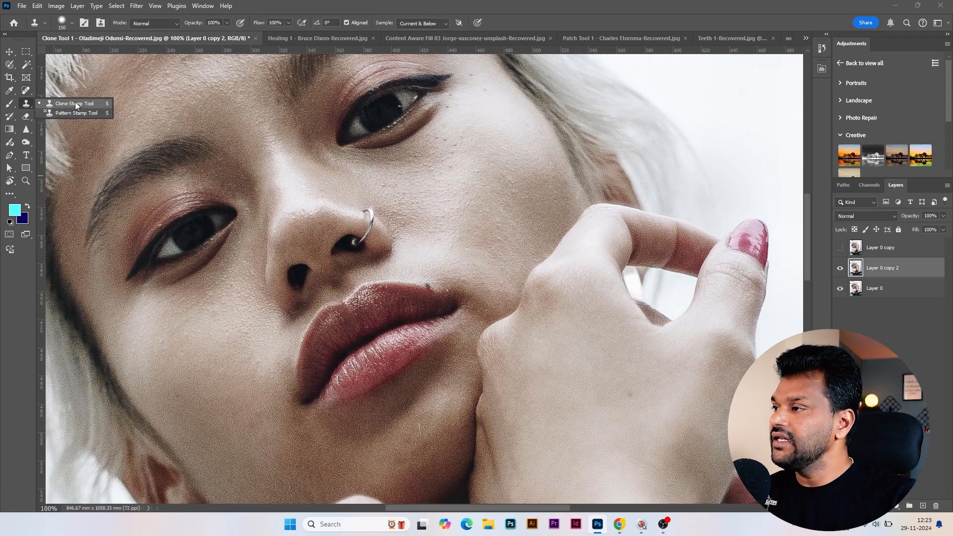
pyautogui.click(76, 103)
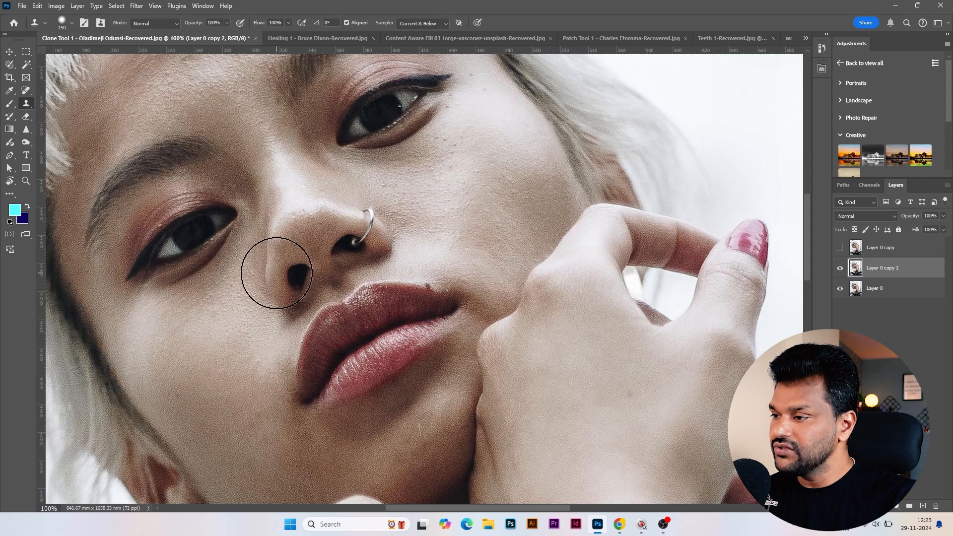
pyautogui.press('[')
pyautogui.press('[')
pyautogui.press('[')
pyautogui.press('[')
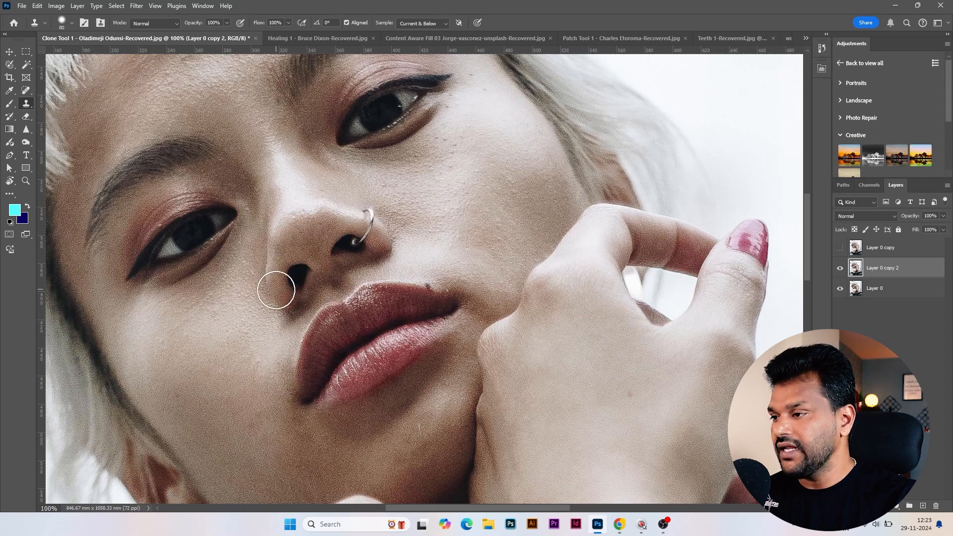
pyautogui.click(203, 7)
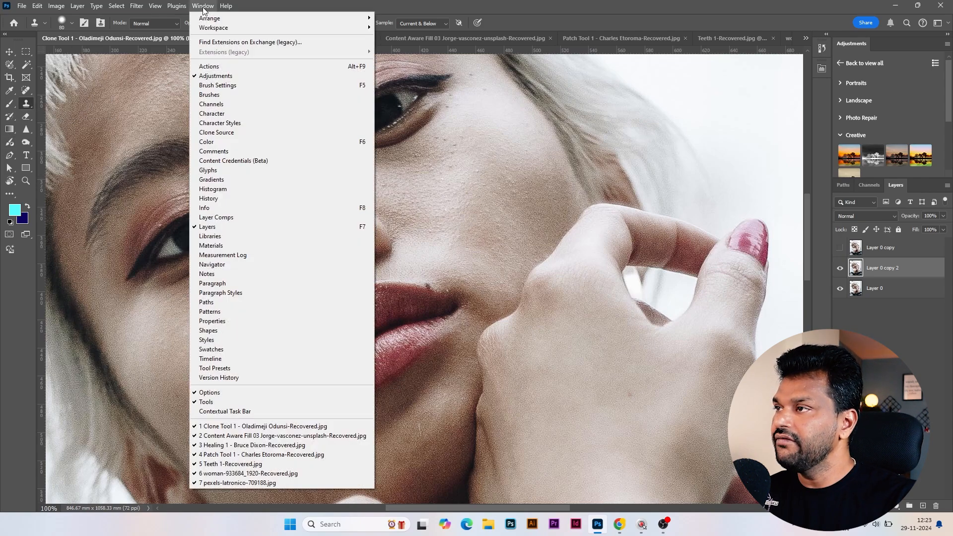
pyautogui.click(221, 134)
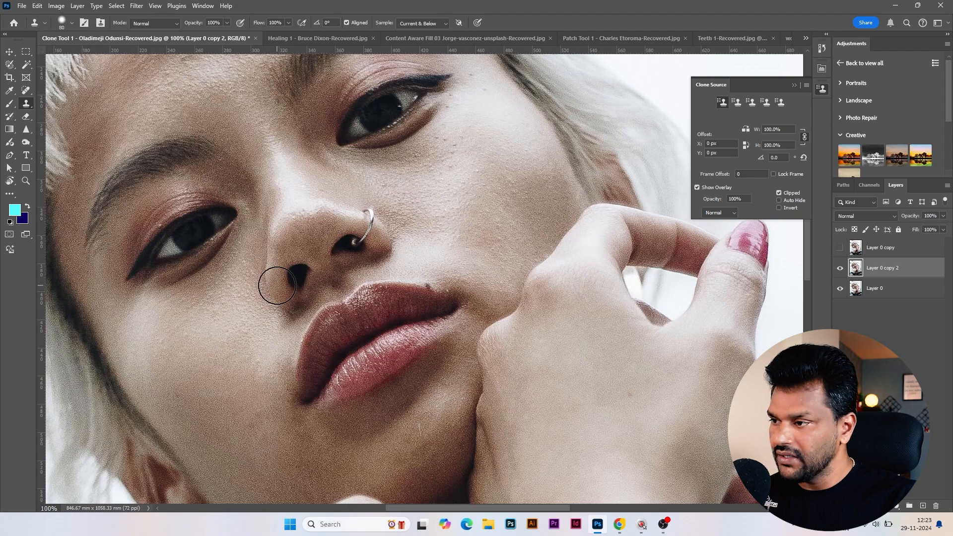
# Sample the edge of the nostril without the ring as the clone source and position its overlay over the nose ring
pyautogui.press('alt')
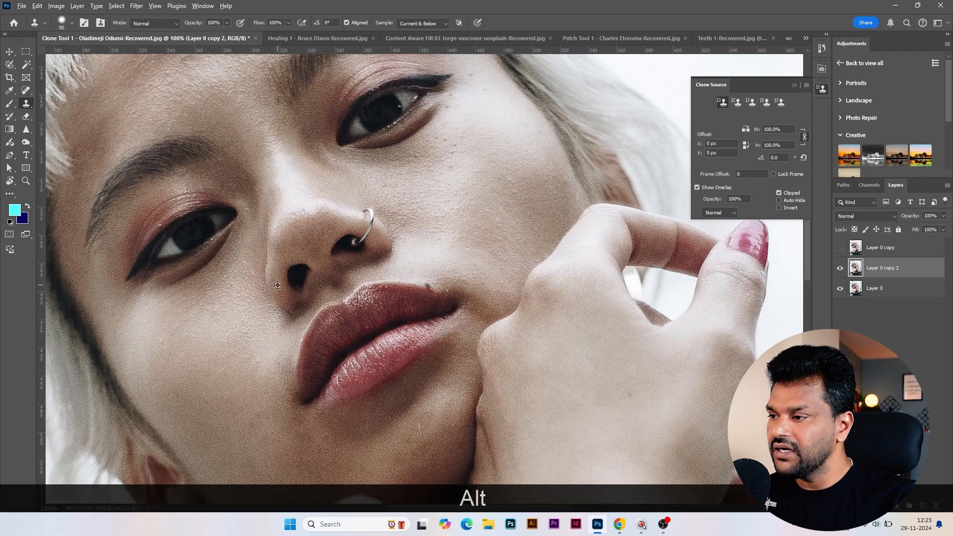
pyautogui.keyDown('alt'); pyautogui.click(288, 280); pyautogui.keyUp('alt')
pyautogui.moveTo(362, 237); pyautogui.dragTo(364, 230)
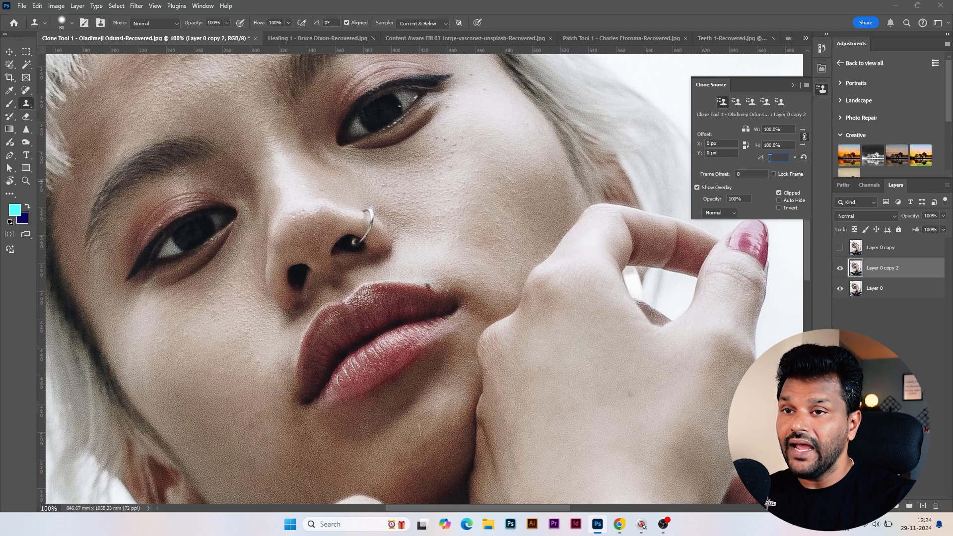
# Rotate the clone source to 131.0° so its overlay lines up with the pierced nostril edge
pyautogui.click(770, 157)
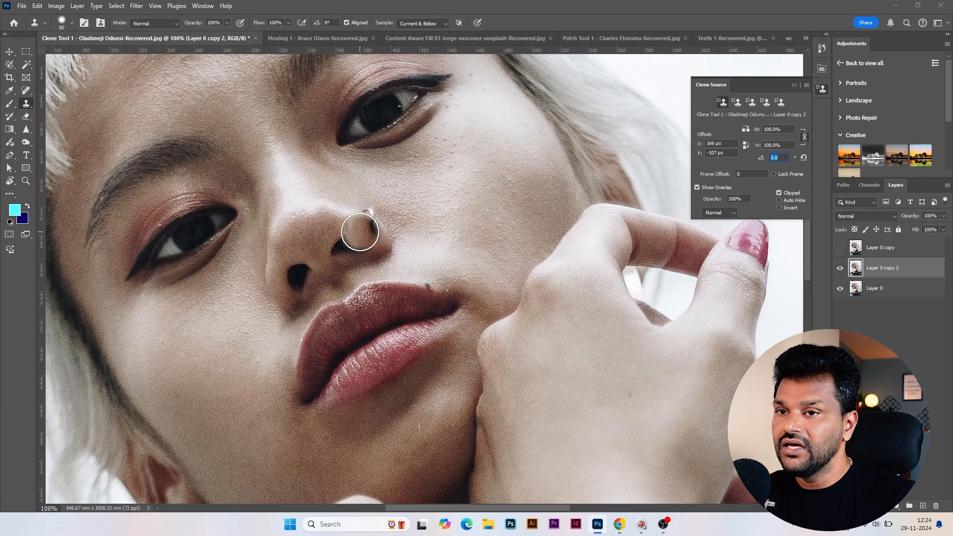
pyautogui.press('shift')
pyautogui.press('Up')
pyautogui.press('Up')
pyautogui.press('Up')
pyautogui.press('Up')
pyautogui.press('Up')
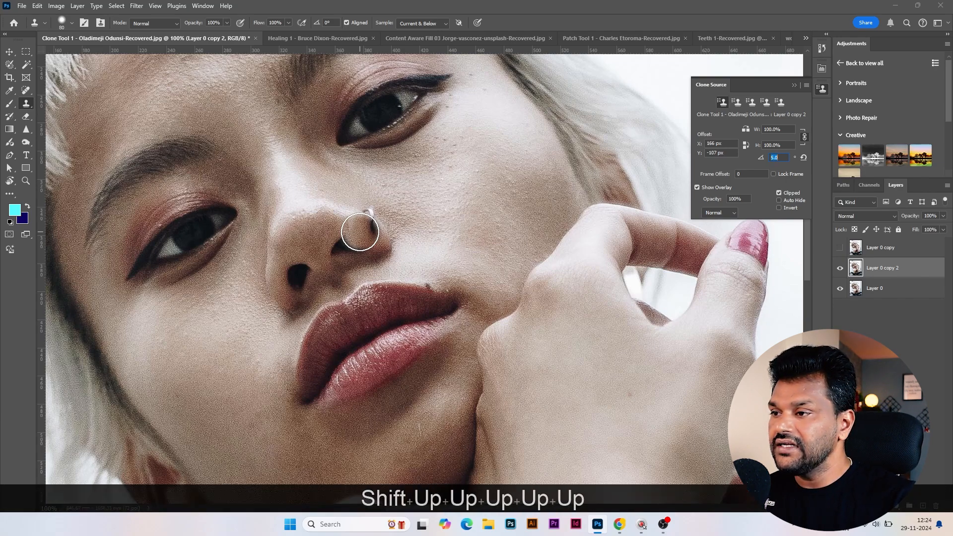
pyautogui.press('Up')
pyautogui.press('Up')
pyautogui.press('Up')
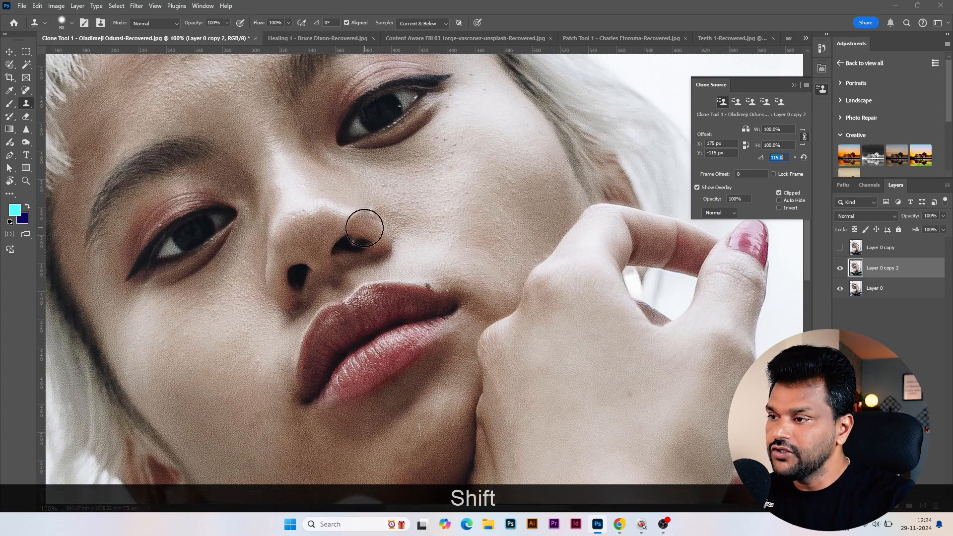
pyautogui.hotkey('shift', 'Up')
pyautogui.hotkey('shift', 'Up')
pyautogui.hotkey('shift', 'Up')
pyautogui.hotkey('shift', 'Up')
pyautogui.hotkey('shift', 'Up')
pyautogui.hotkey('shift', 'Up')
pyautogui.hotkey('shift', 'Up')
pyautogui.hotkey('shift', 'Up')
pyautogui.hotkey('shift', 'Up')
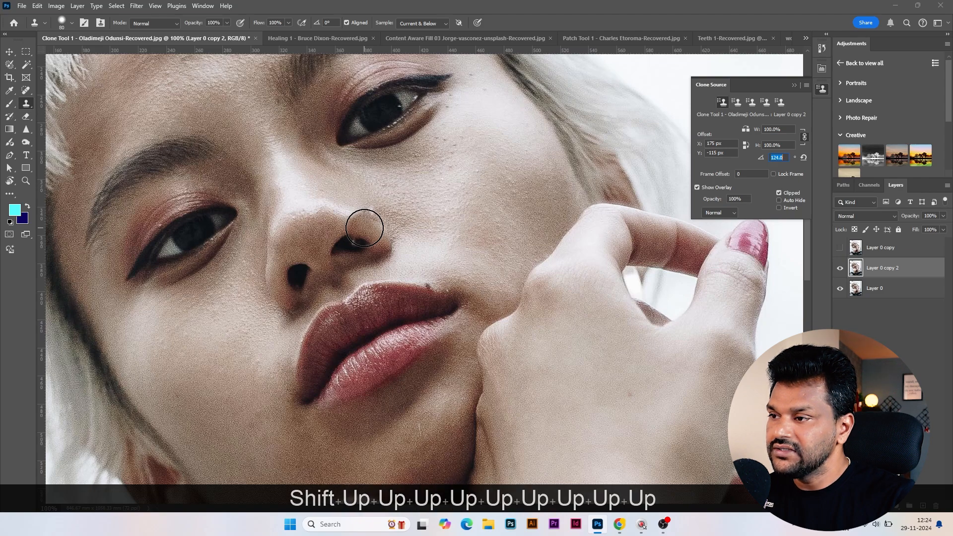
pyautogui.hotkey('shift', 'Up')
pyautogui.hotkey('shift', 'Up')
pyautogui.hotkey('shift', 'Up')
pyautogui.hotkey('shift', 'Up')
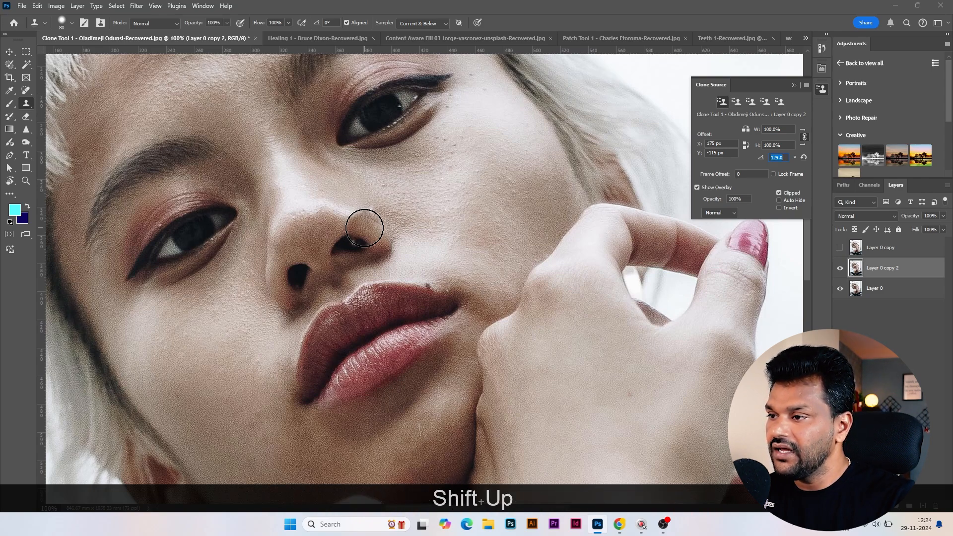
pyautogui.hotkey('shift', 'Up')
pyautogui.hotkey('shift', 'Up')
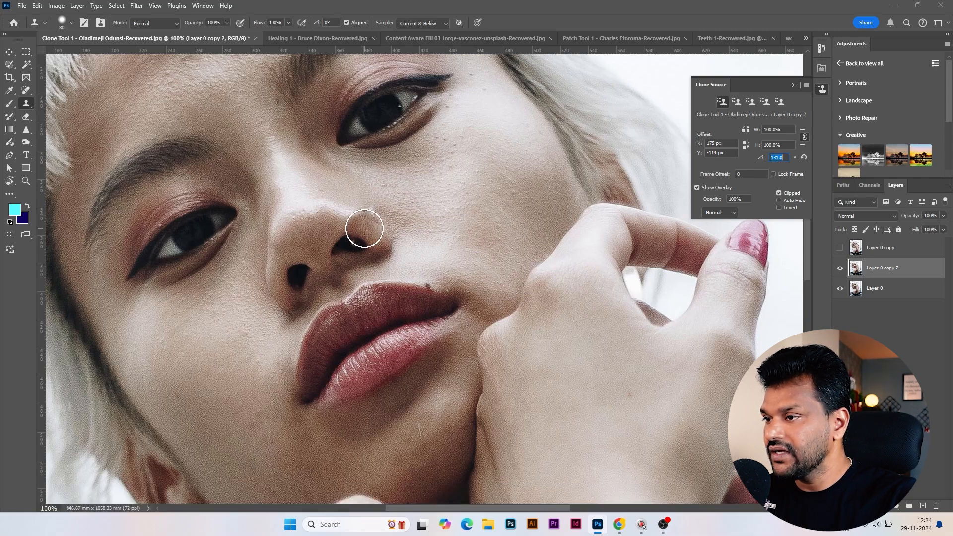
# Stamp the rotated nostril edge over the nose ring and review the result
pyautogui.click(365, 228)
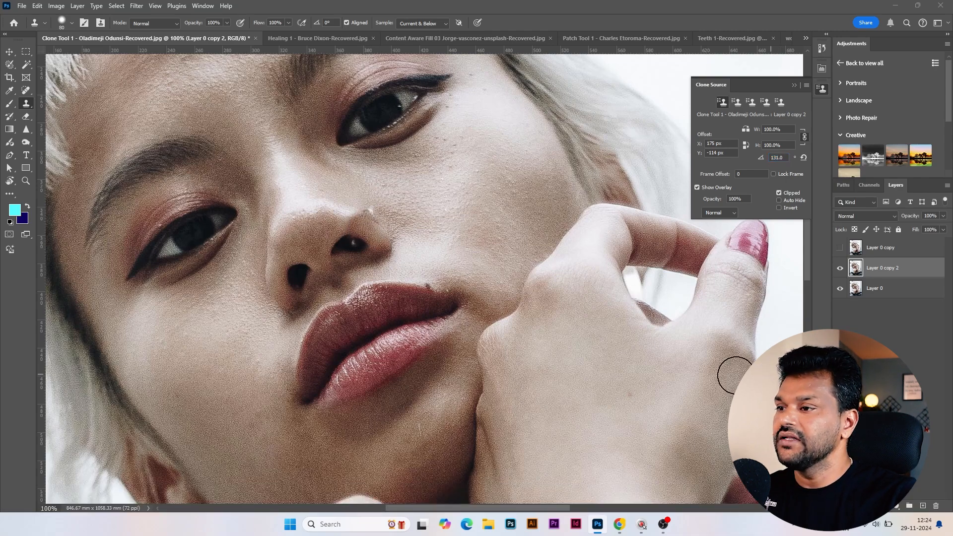
pyautogui.hotkey('ctrl', '=')
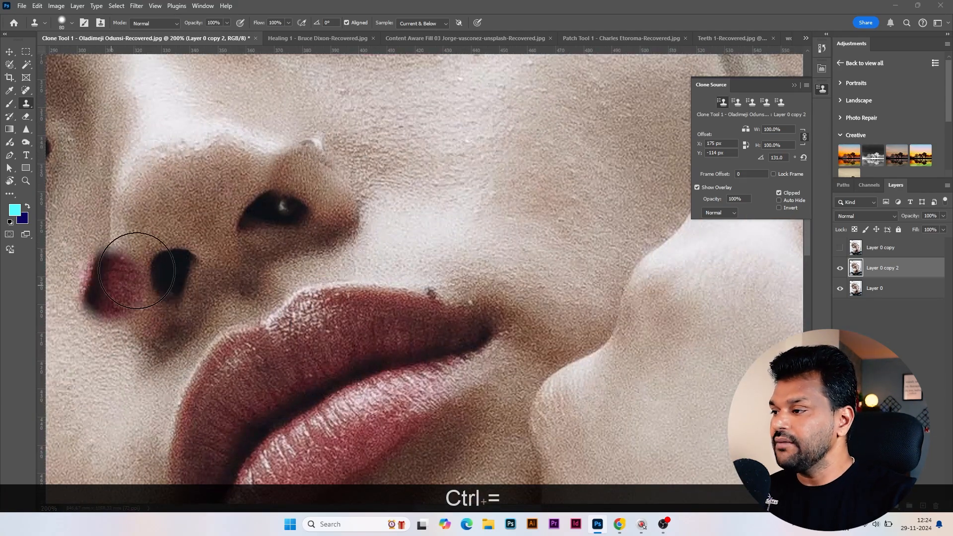
pyautogui.hotkey('ctrl', '-')
pyautogui.hotkey('ctrl', '-')
pyautogui.hotkey('ctrl', '-')
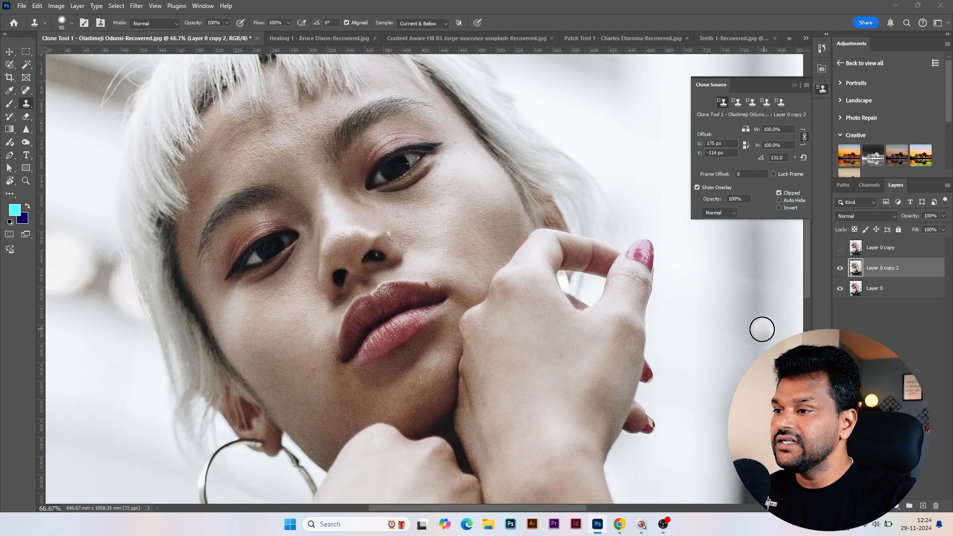
# Hide the clone-stamped copy, Layer 0 copy 2, and make another duplicate of the original Layer 0
pyautogui.click(840, 268)
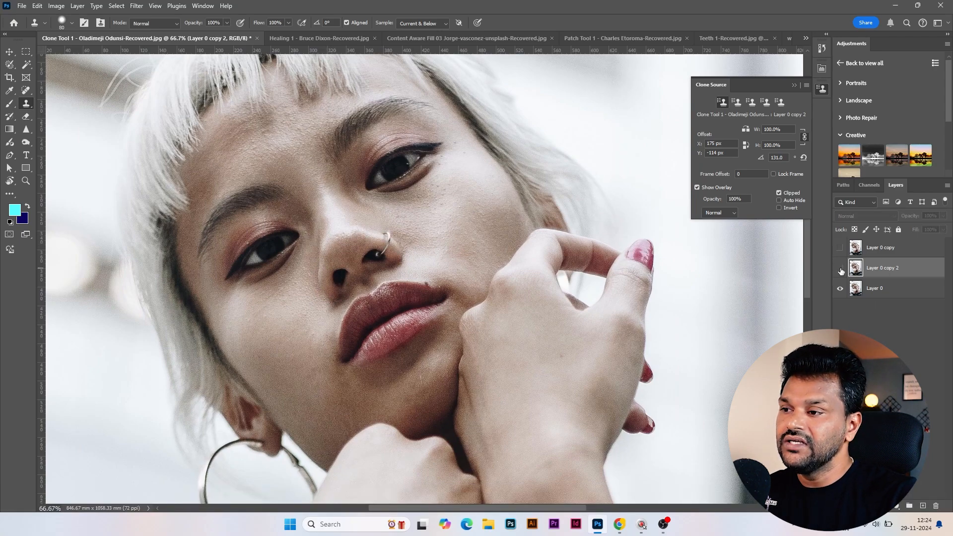
pyautogui.click(892, 293)
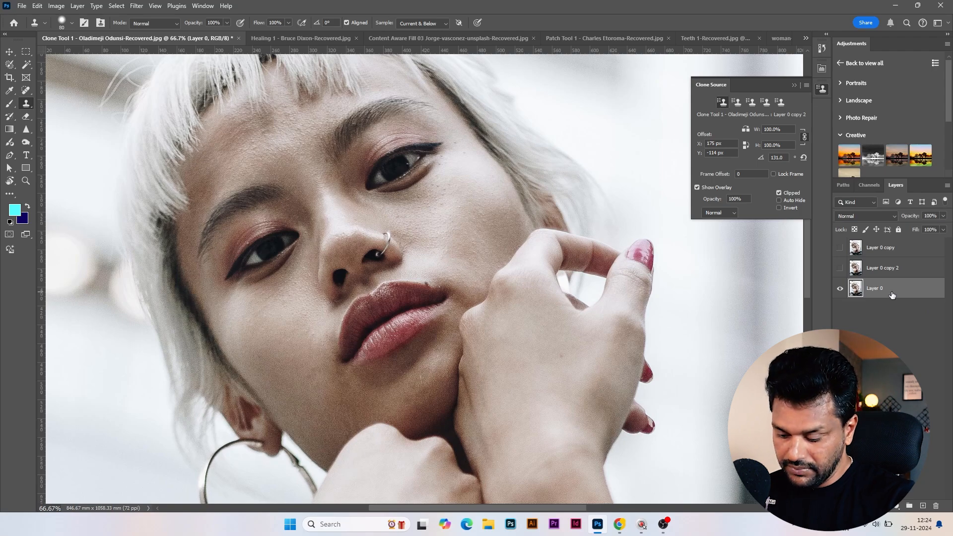
pyautogui.hotkey('ctrl', 'j')
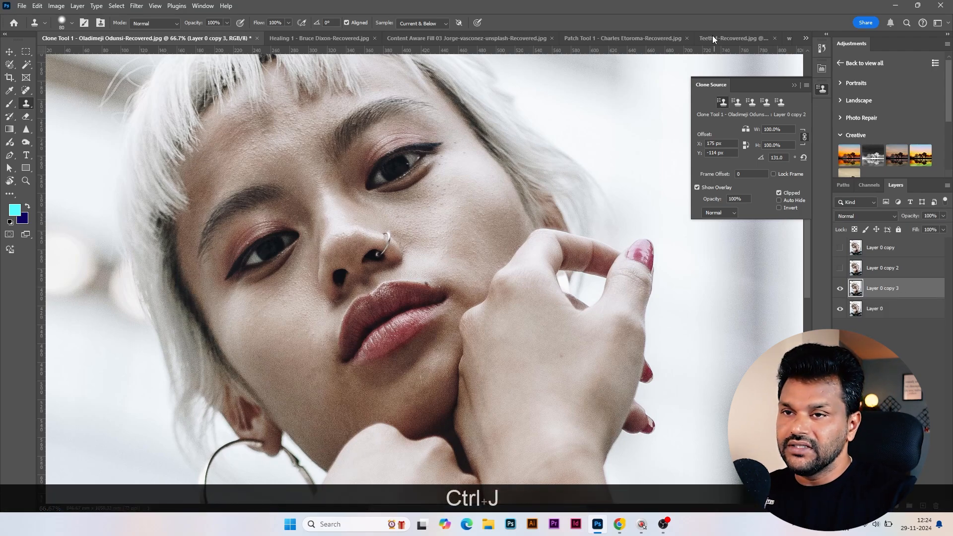
# Choose the empty second clone source slot and switch to the Healing Brush Tool
pyautogui.click(737, 102)
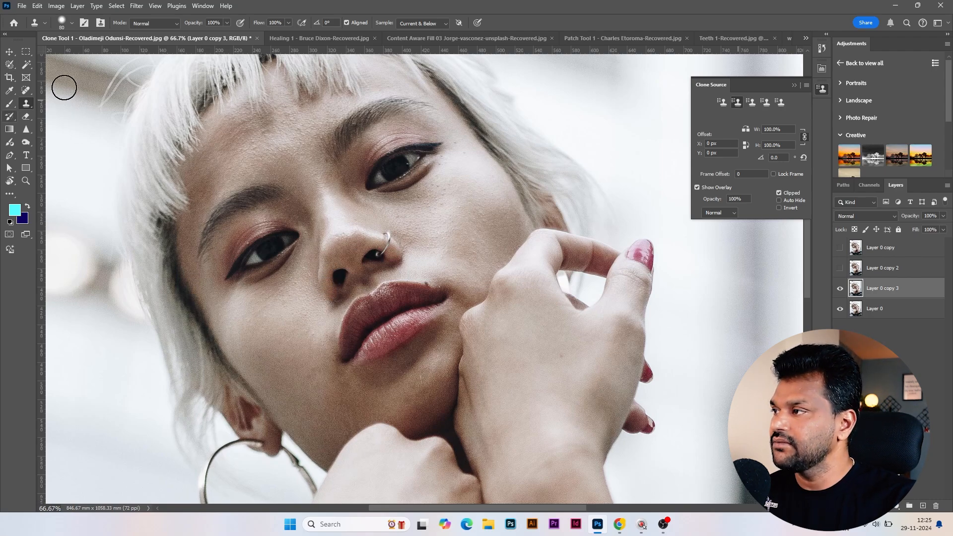
pyautogui.click(31, 91)
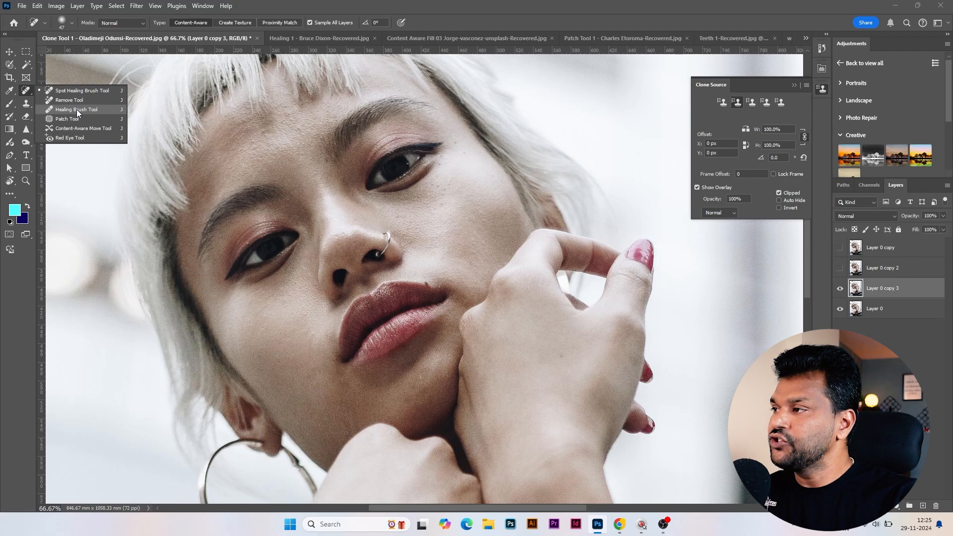
pyautogui.click(76, 109)
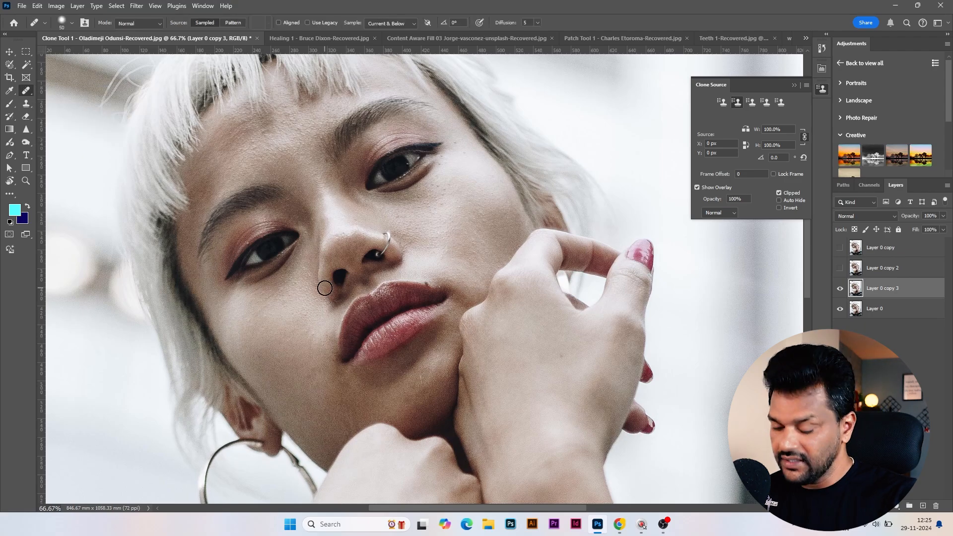
# Enlarge the Healing Brush to 70 and sample the edge of the nostril without the ring as its source
pyautogui.hotkey('ctrl', '=')
pyautogui.hotkey('ctrl', '=')
pyautogui.hotkey('ctrl', '-')
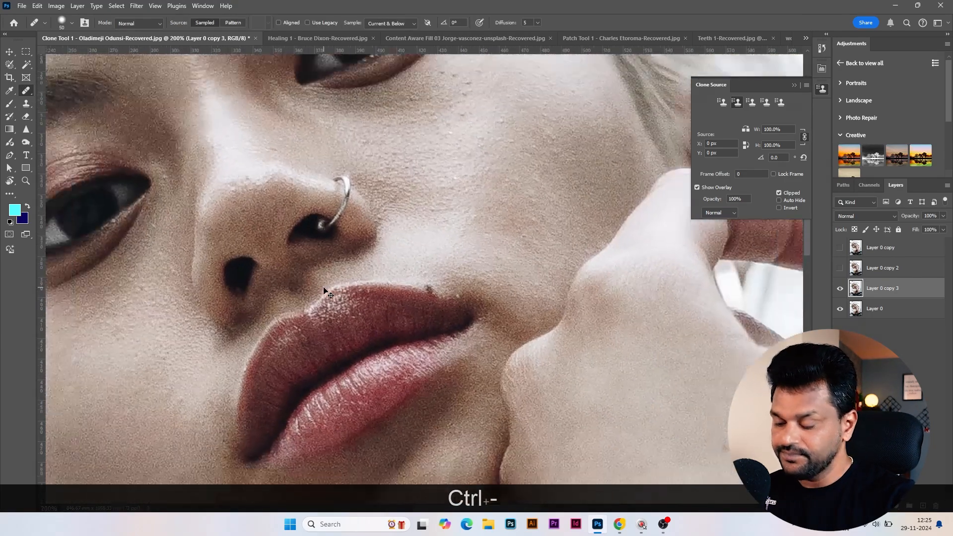
pyautogui.press(']')
pyautogui.press(']')
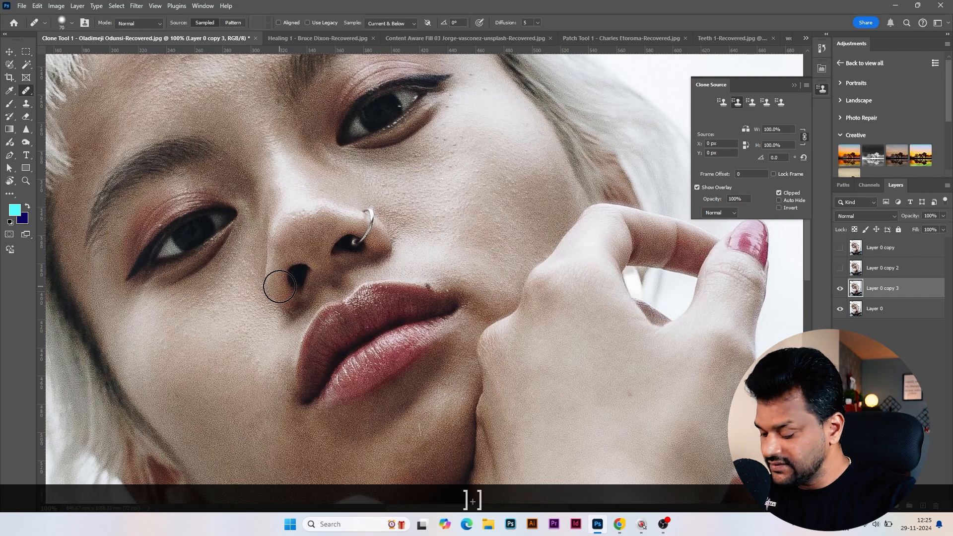
pyautogui.press('alt')
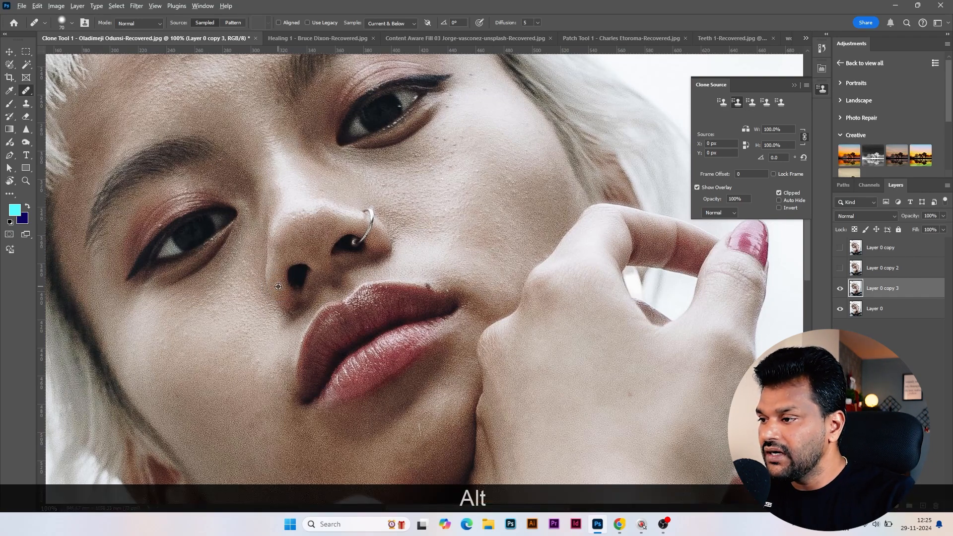
pyautogui.keyDown('alt'); pyautogui.click(278, 286); pyautogui.keyUp('alt')
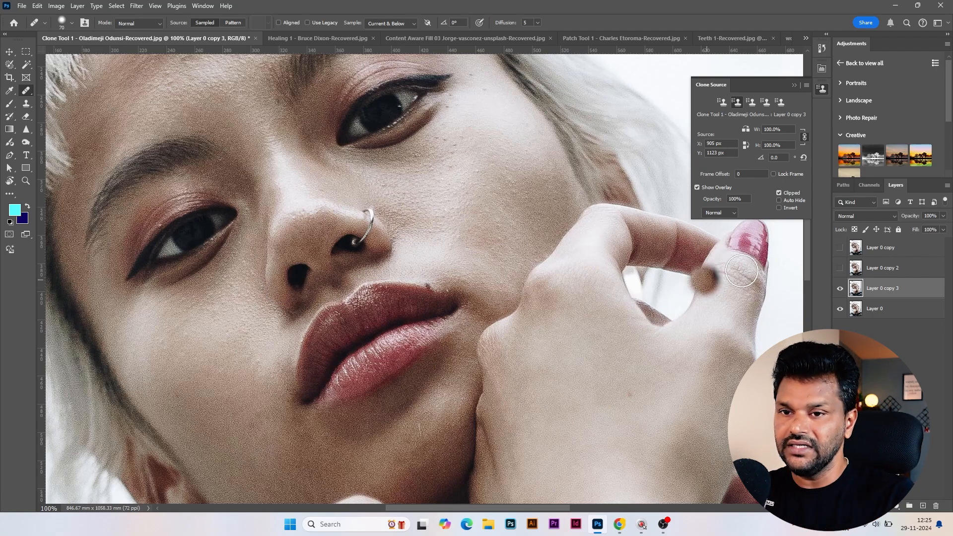
# Toggle the visibility of Layer 0 copy 2 and Layer 0 copy 3 to compare the clone-stamped result with the original
pyautogui.click(840, 269)
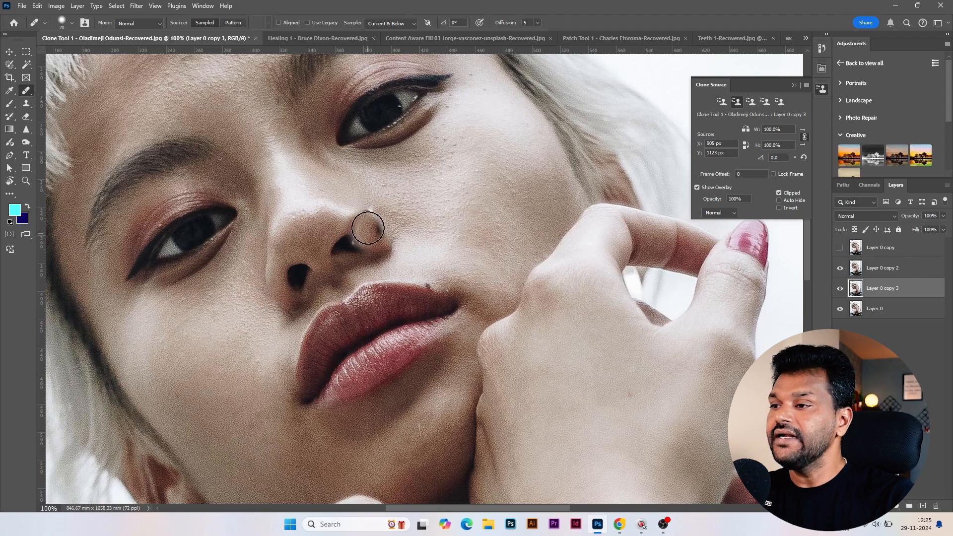
pyautogui.click(846, 290)
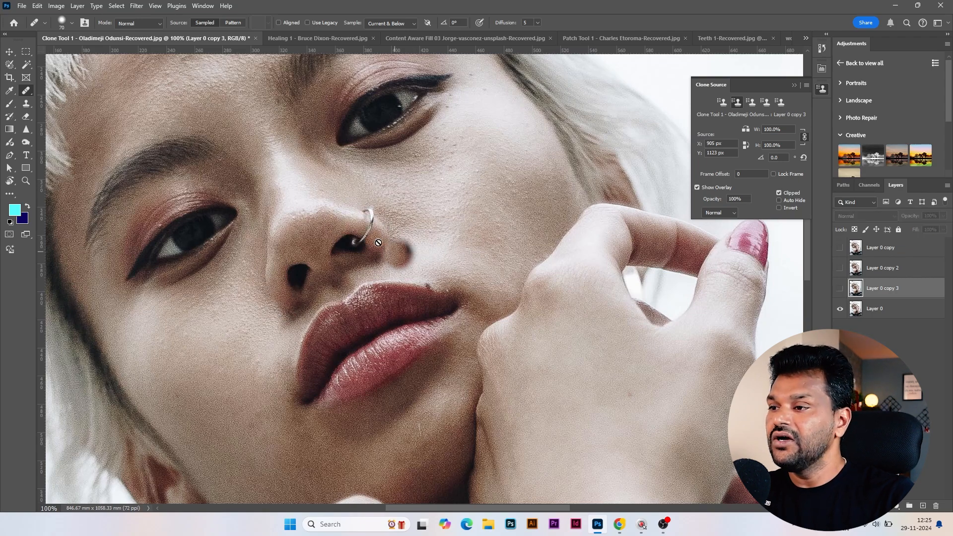
pyautogui.click(840, 268)
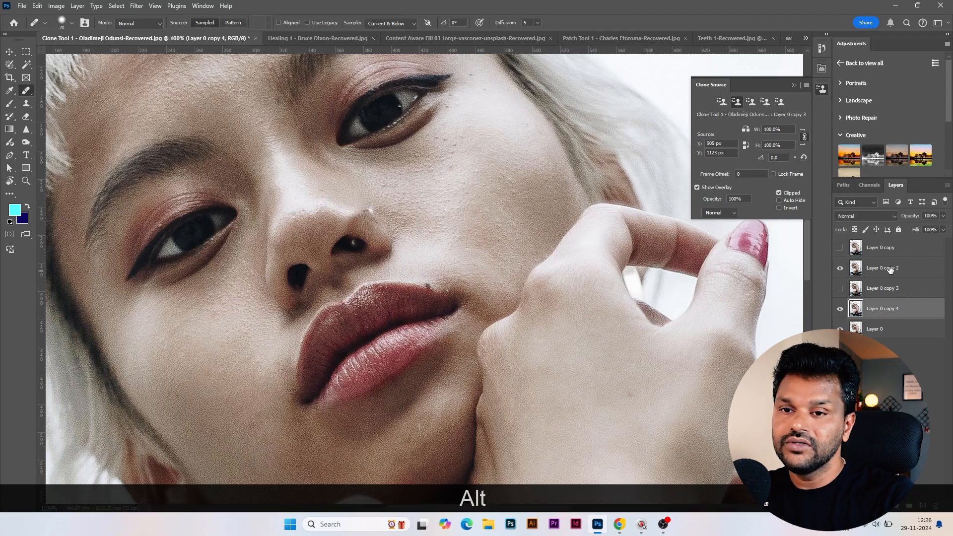
# Rename Layer 0 copy 2 as clone and Layer 0 copy as spot, hiding the clone layer and showing the spot layer
pyautogui.doubleClick(890, 268)
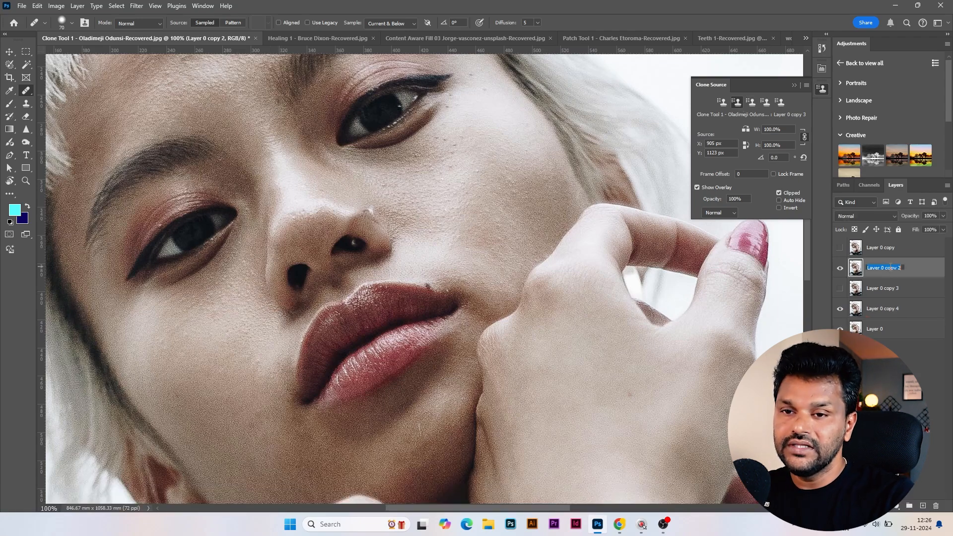
pyautogui.write('clone')
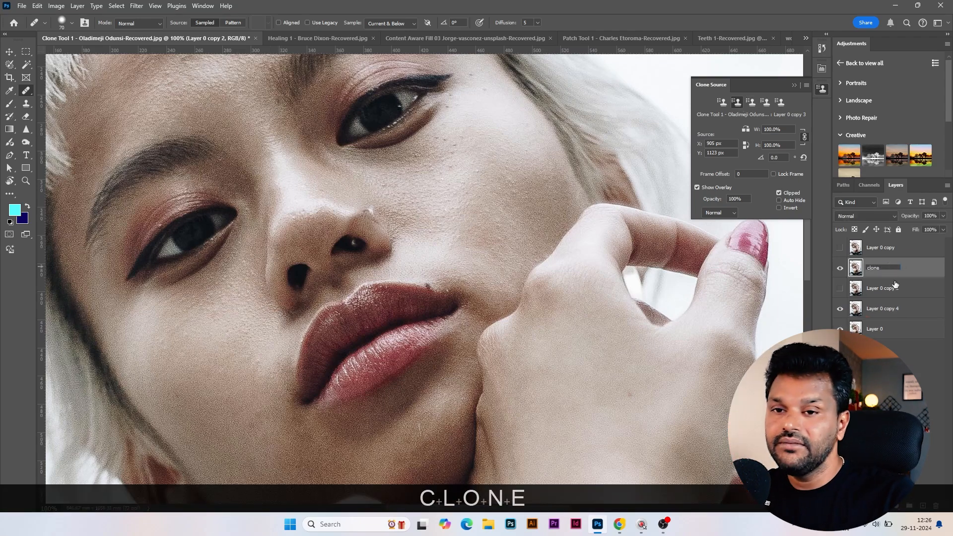
pyautogui.click(840, 268)
pyautogui.click(840, 247)
pyautogui.doubleClick(883, 247)
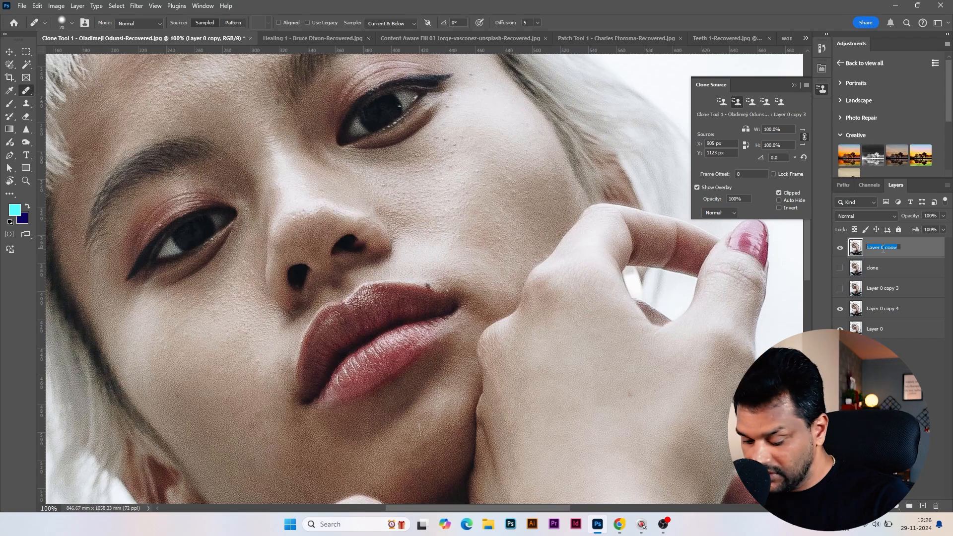
pyautogui.write('spot')
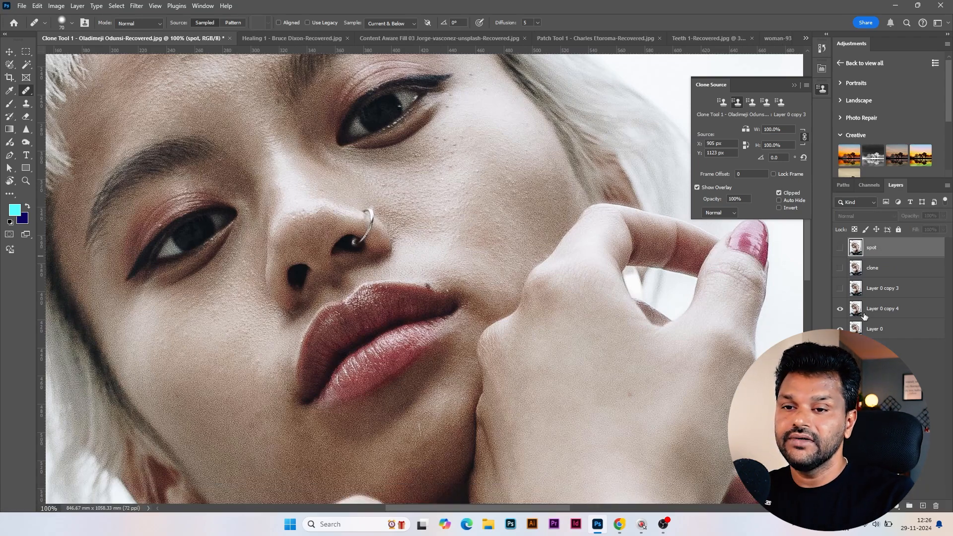
# Keep a single unretouched duplicate of Layer 0 for the Healing Brush and rename it healing
pyautogui.doubleClick(876, 288)
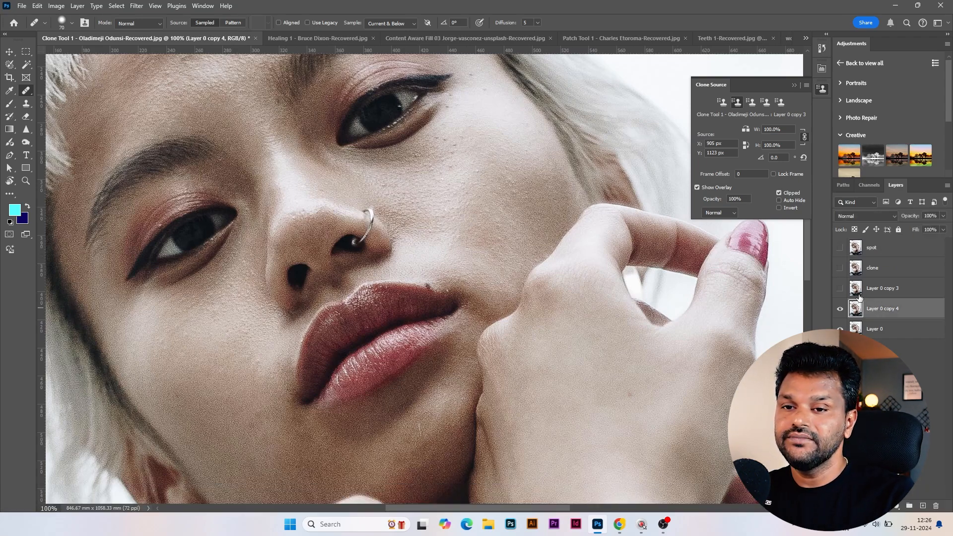
pyautogui.write('healing')
pyautogui.click(916, 296)
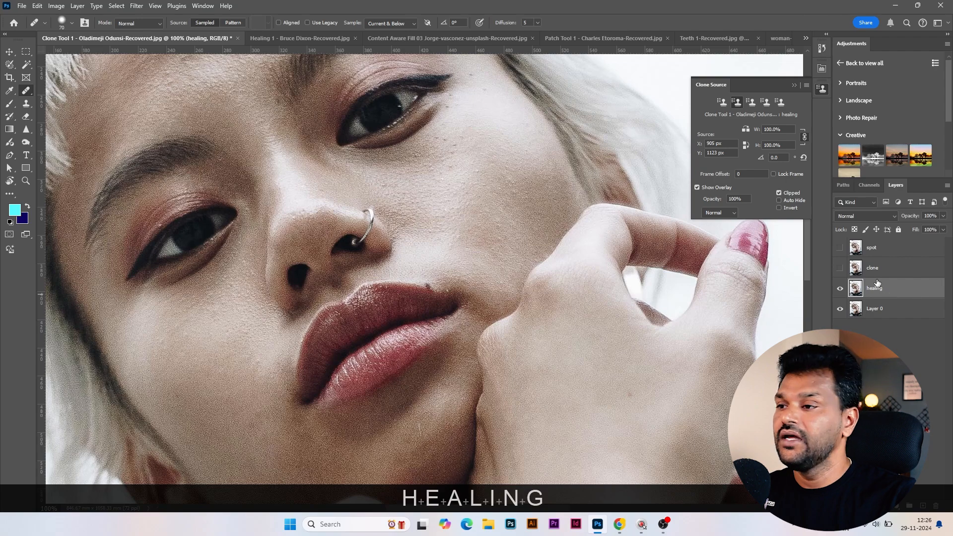
# Resample the ringless nostril edge, rotate the source to 145.0°, and paint over the nose ring with the Healing Brush
pyautogui.press('alt')
pyautogui.keyDown('alt'); pyautogui.click(278, 286); pyautogui.keyUp('alt')
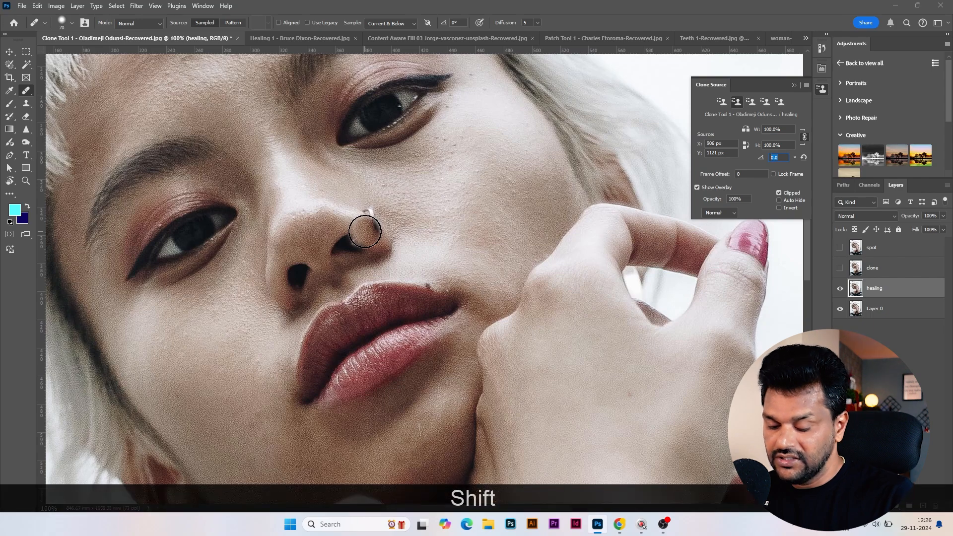
pyautogui.hotkey('shift', 'Up')
pyautogui.hotkey('shift', 'Up')
pyautogui.hotkey('shift', 'Up')
pyautogui.hotkey('shift', 'Up')
pyautogui.hotkey('shift', 'Up')
pyautogui.hotkey('shift', 'Up')
pyautogui.hotkey('shift', 'Up')
pyautogui.hotkey('shift', 'Up')
pyautogui.hotkey('shift', 'Up')
pyautogui.hotkey('shift', 'Up')
pyautogui.hotkey('shift', 'Up')
pyautogui.hotkey('shift', 'Up')
pyautogui.hotkey('shift', 'Up')
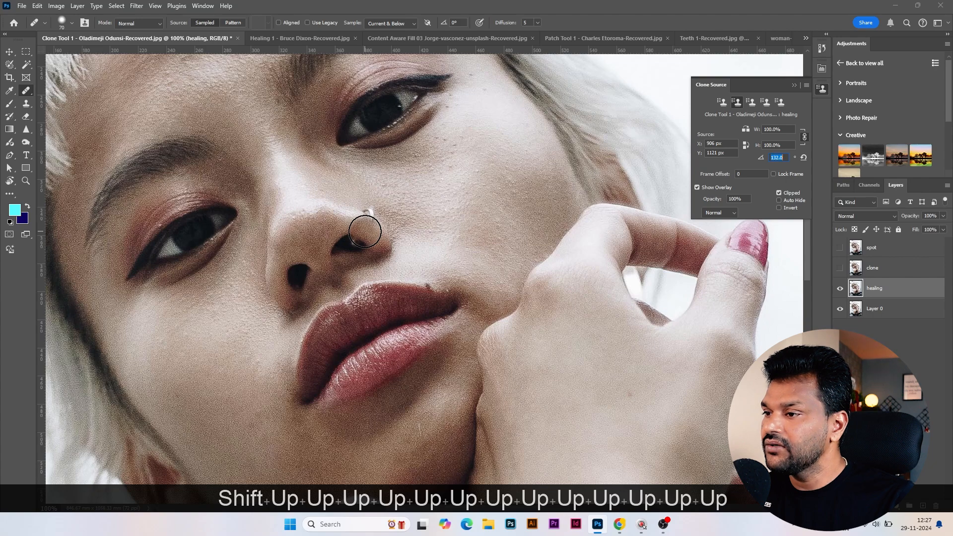
pyautogui.hotkey('shift', 'Up')
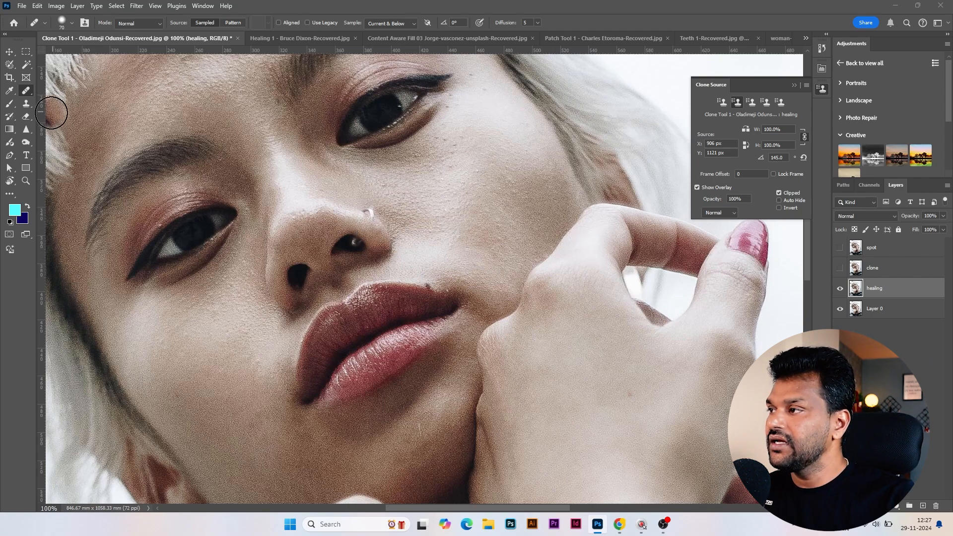
# Heal the leftover ring mark above the nostril with the Spot Healing Brush
pyautogui.rightClick(27, 93)
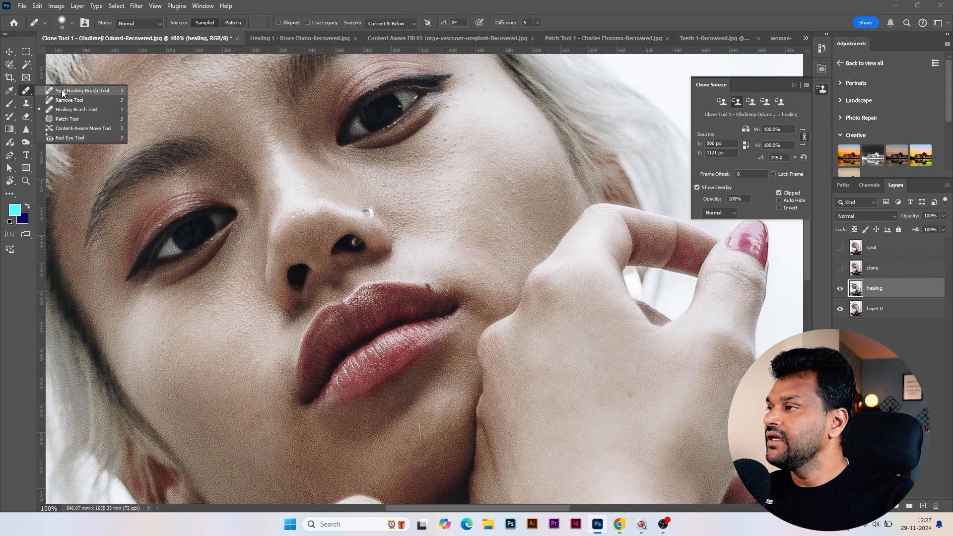
pyautogui.click(64, 93)
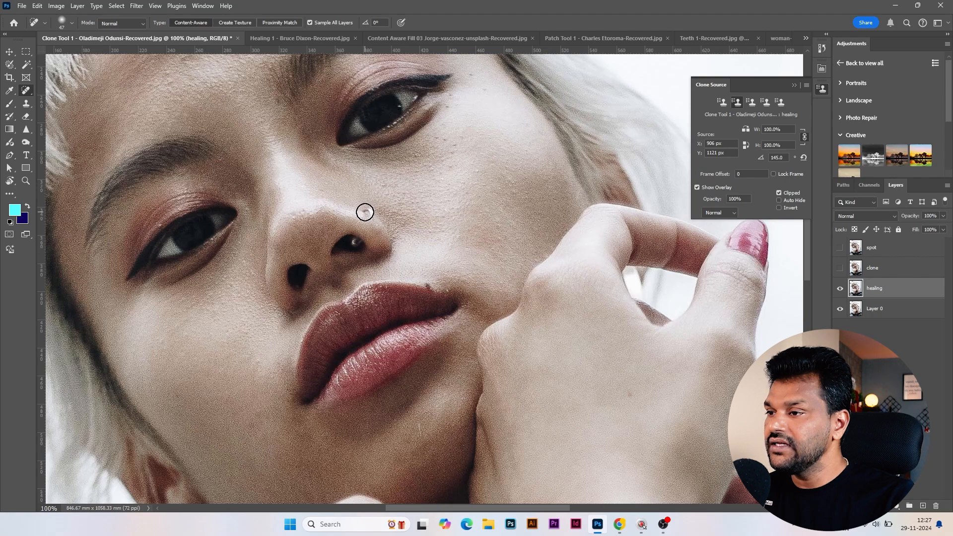
pyautogui.moveTo(365, 212); pyautogui.dragTo(369, 214)
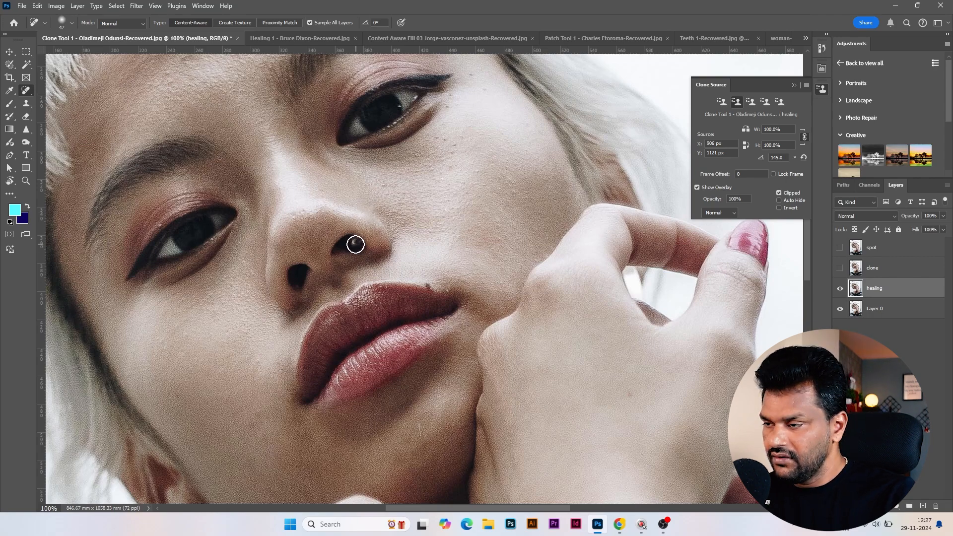
# Heal the ring highlight inside the nostril, undoing the large-brush attempt and repeating it with the brush reduced to 25
pyautogui.moveTo(353, 247); pyautogui.dragTo(360, 247)
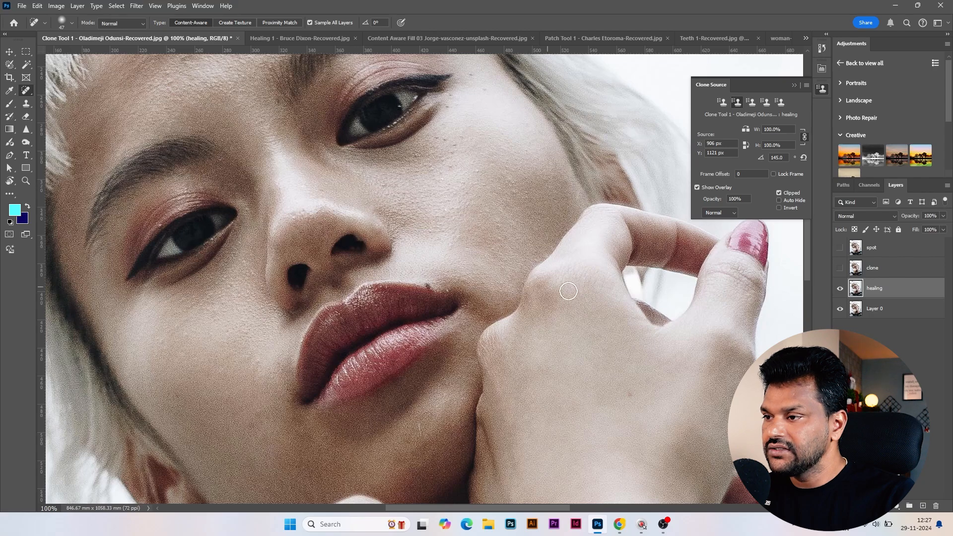
pyautogui.hotkey('ctrl', 'z')
pyautogui.hotkey('ctrl', '=')
pyautogui.hotkey('ctrl', '=')
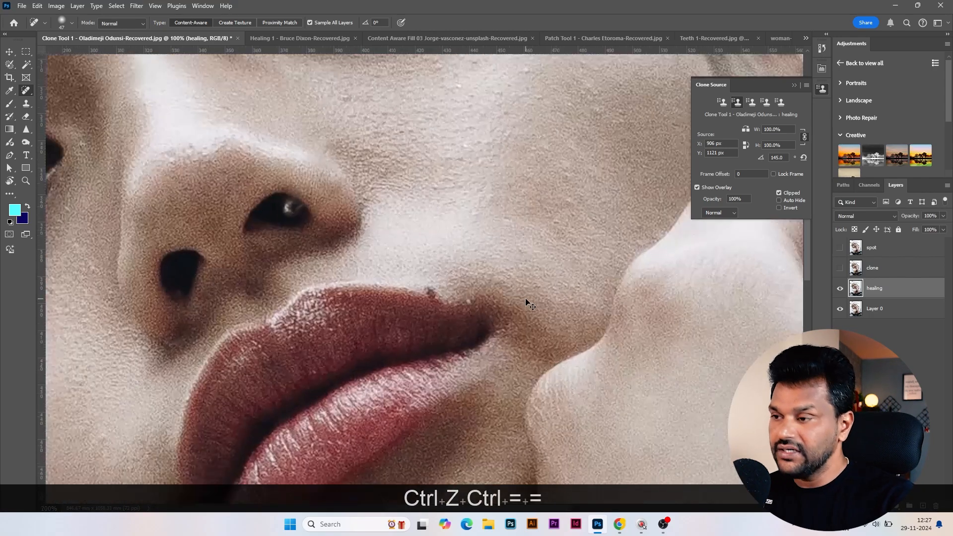
pyautogui.press('[')
pyautogui.press('[')
pyautogui.press('[')
pyautogui.press('[')
pyautogui.press('[')
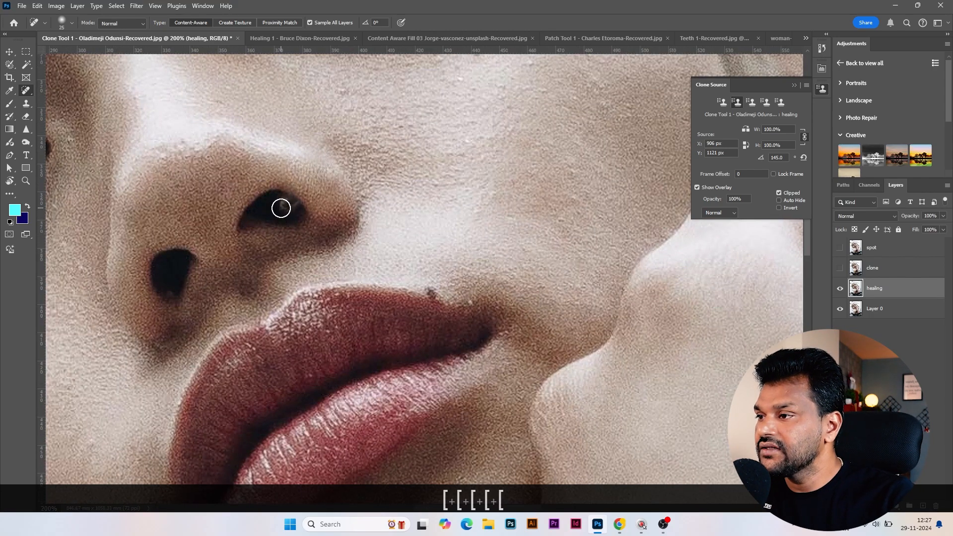
pyautogui.click(277, 207)
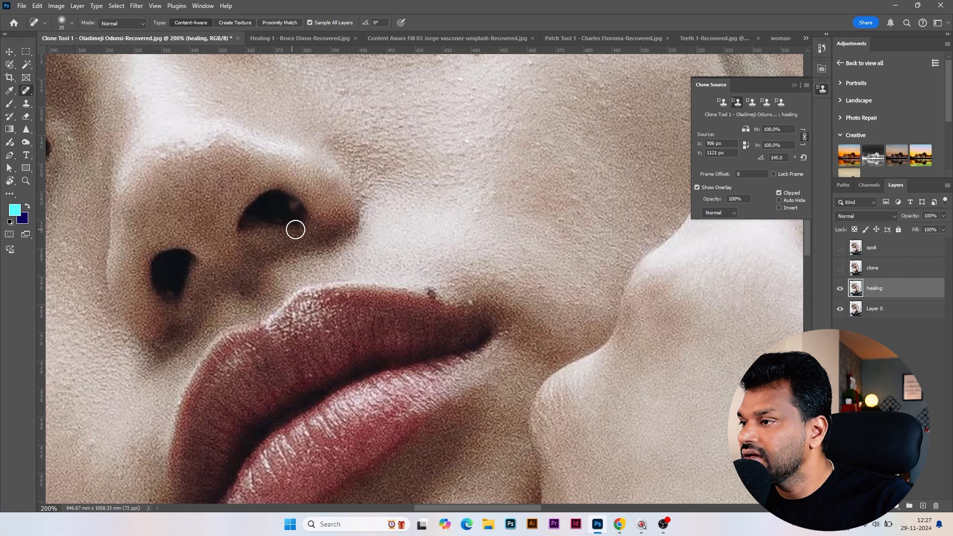
# Hide the healing layer and duplicate Layer 0 as a new layer named remove
pyautogui.hotkey('ctrl', '-')
pyautogui.hotkey('ctrl', '-')
pyautogui.hotkey('ctrl', '-')
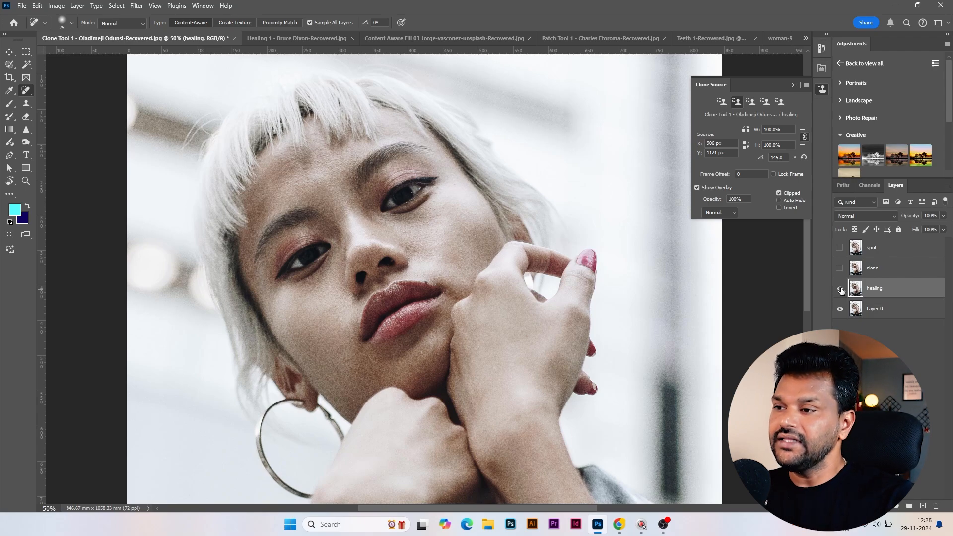
pyautogui.click(840, 288)
pyautogui.click(876, 312)
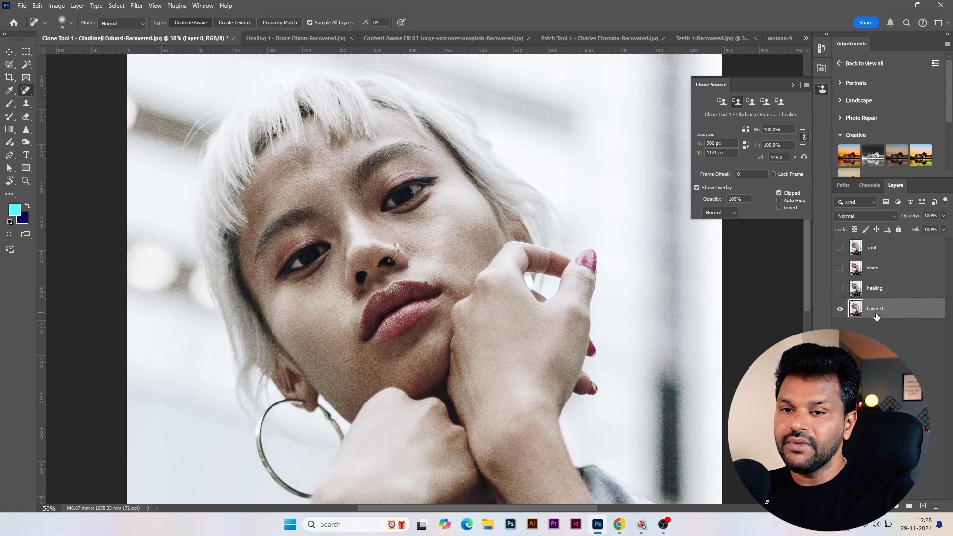
pyautogui.hotkey('ctrl', 'j')
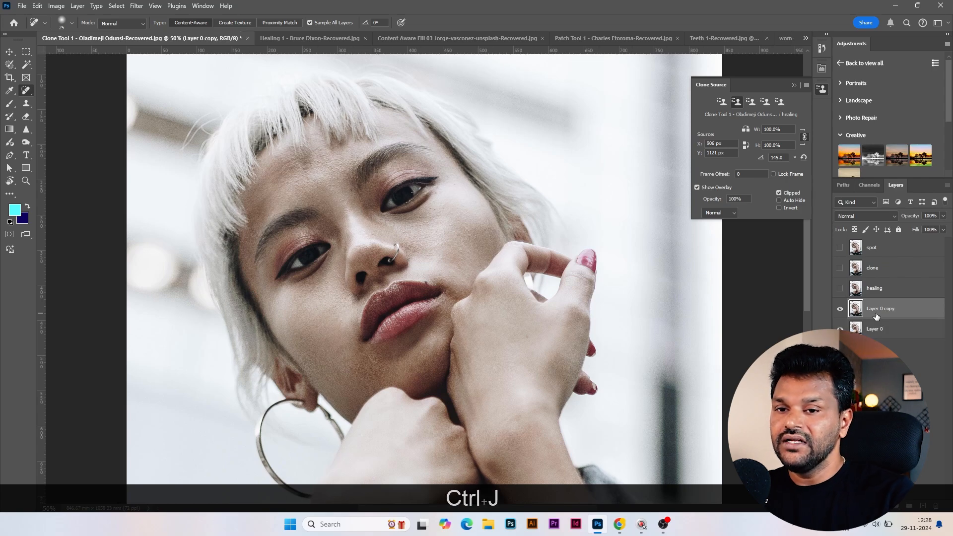
pyautogui.write('remove')
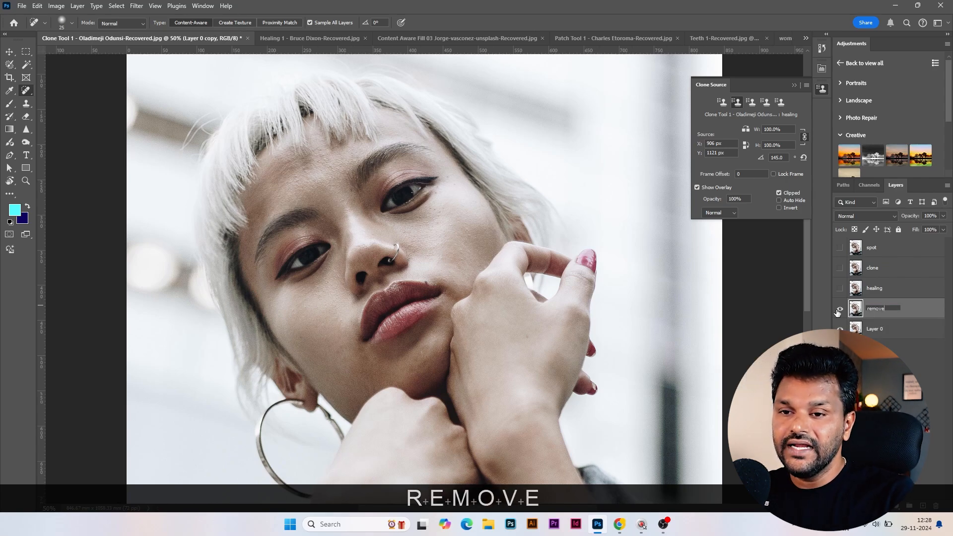
pyautogui.click(922, 312)
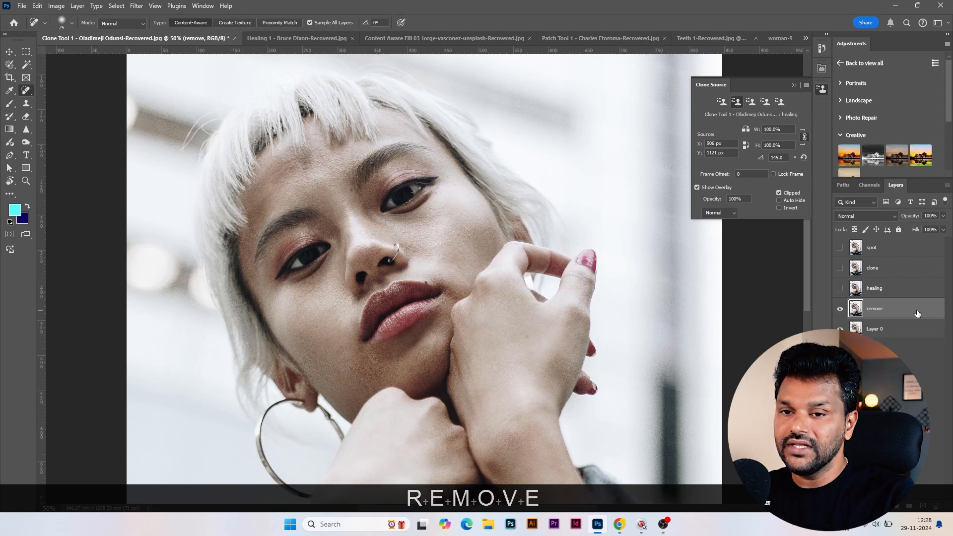
# Paint over the whole nose ring on the remove layer using the Remove Tool at size 30
pyautogui.rightClick(28, 92)
pyautogui.click(68, 100)
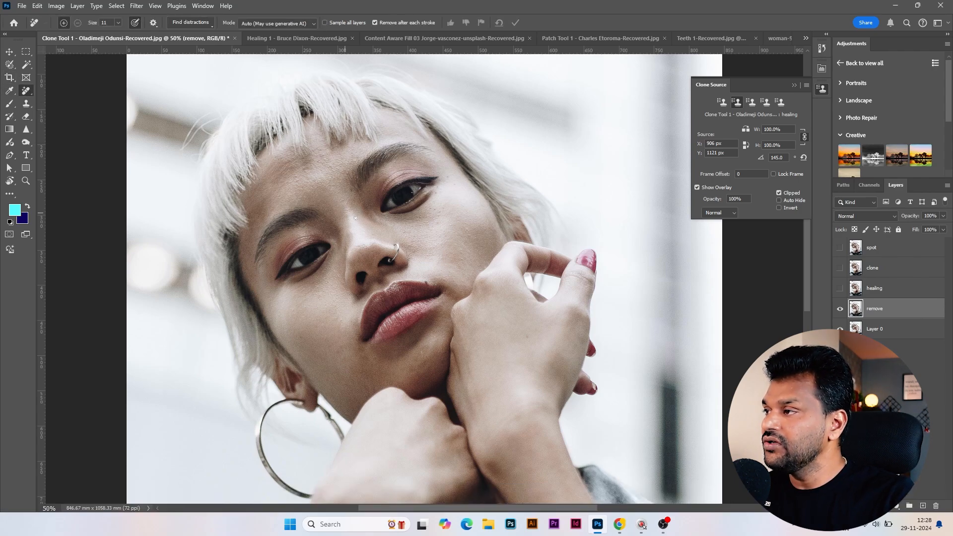
pyautogui.hotkey('ctrl', '=')
pyautogui.hotkey('ctrl', '=')
pyautogui.hotkey('ctrl', '=')
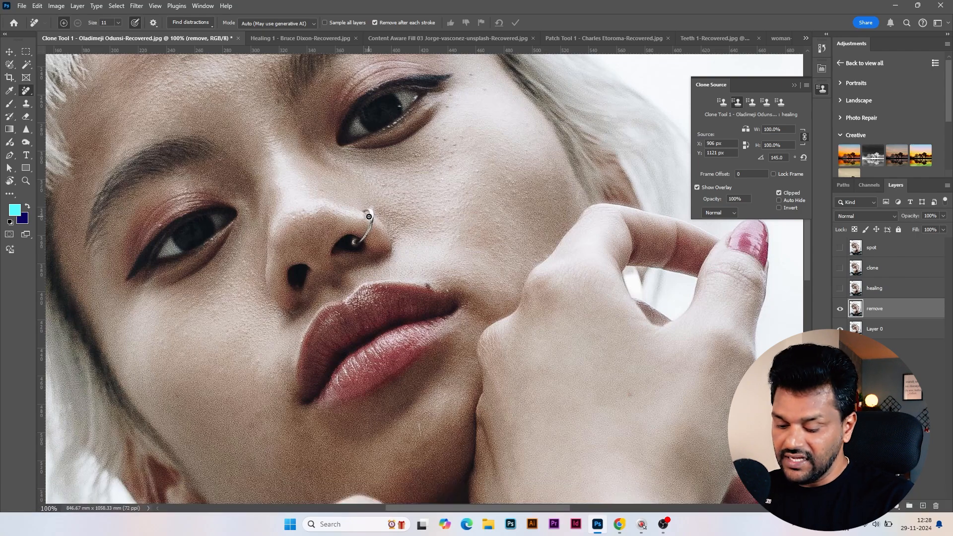
pyautogui.press(']')
pyautogui.press(']')
pyautogui.press(']')
pyautogui.press(']')
pyautogui.press(']')
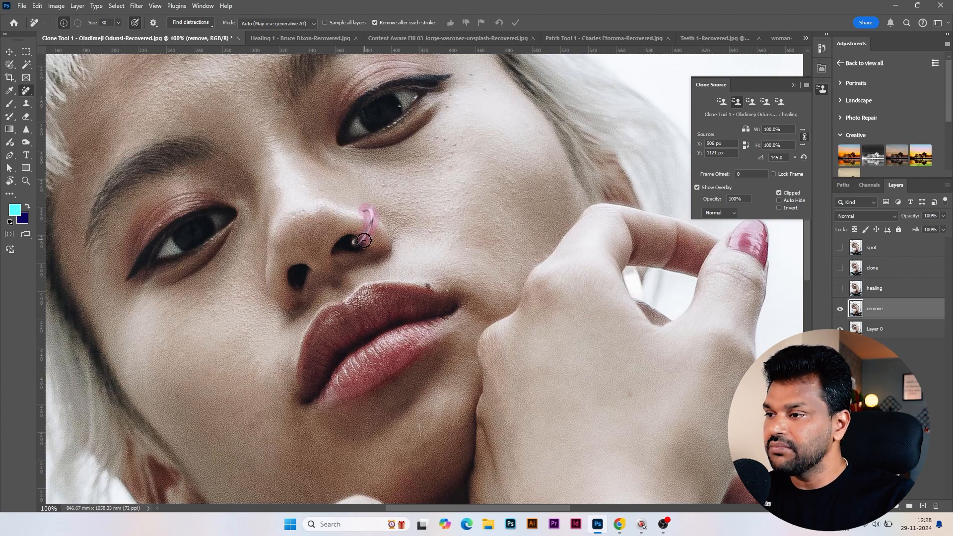
pyautogui.moveTo(356, 243); pyautogui.dragTo(367, 212)
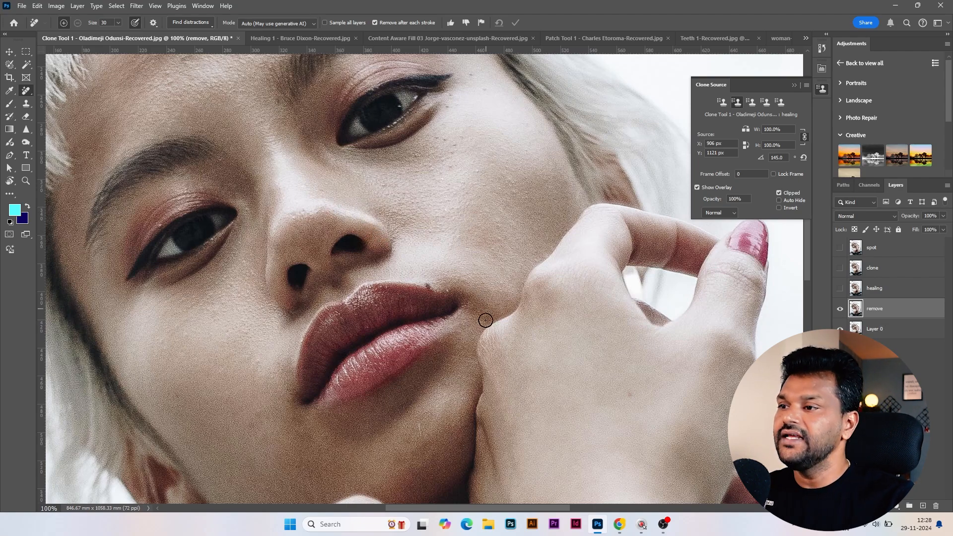
# Compare the nose retouch on the remove layer with the original, then with the healing, clone and spot layers
pyautogui.click(840, 309)
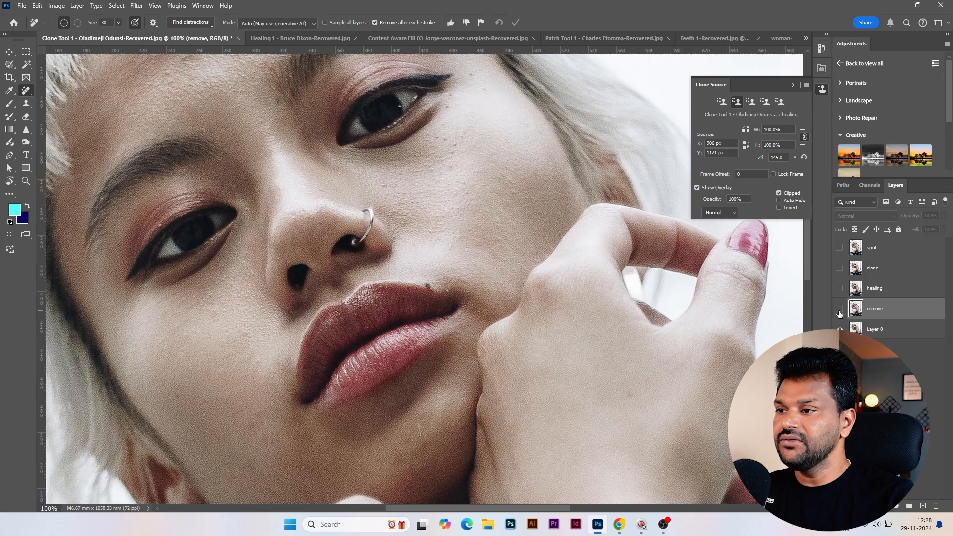
pyautogui.click(840, 309)
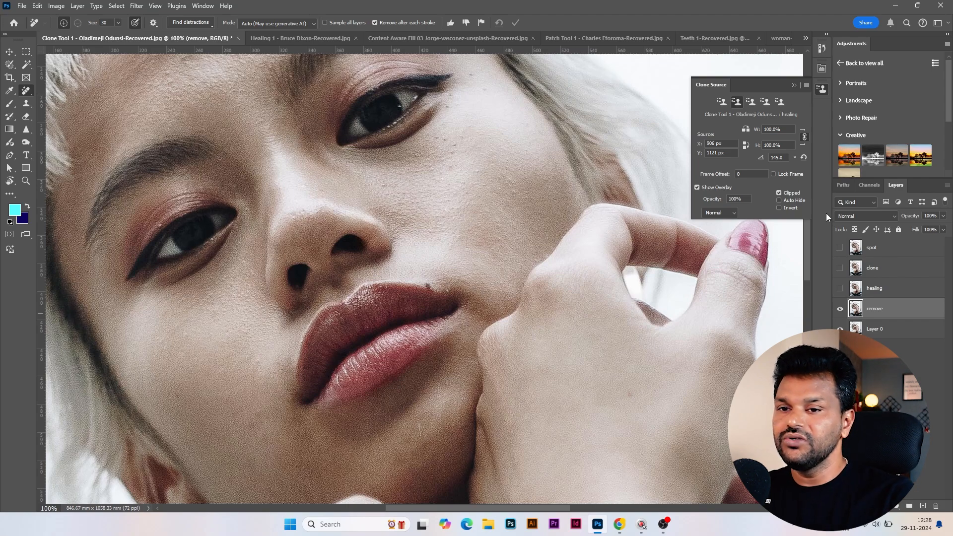
pyautogui.click(840, 308)
pyautogui.click(840, 289)
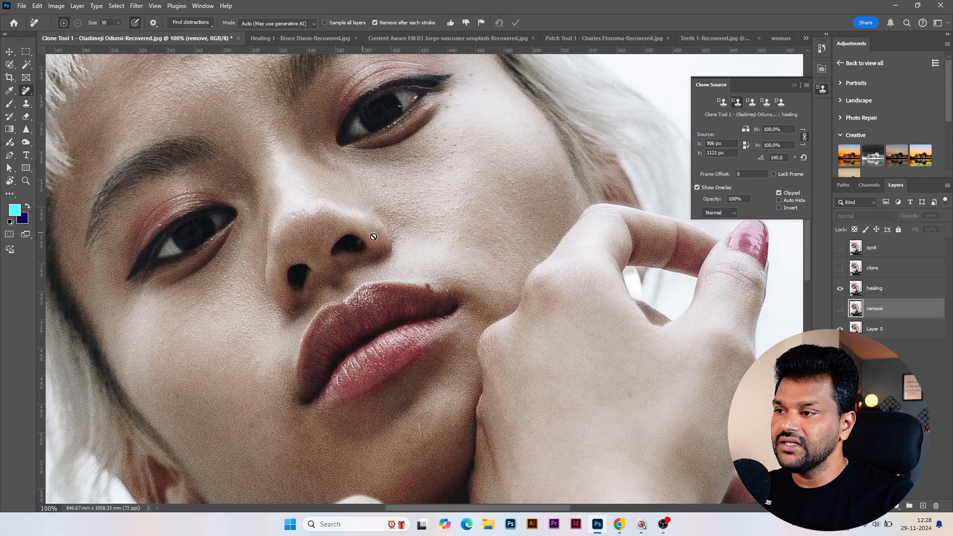
pyautogui.click(840, 268)
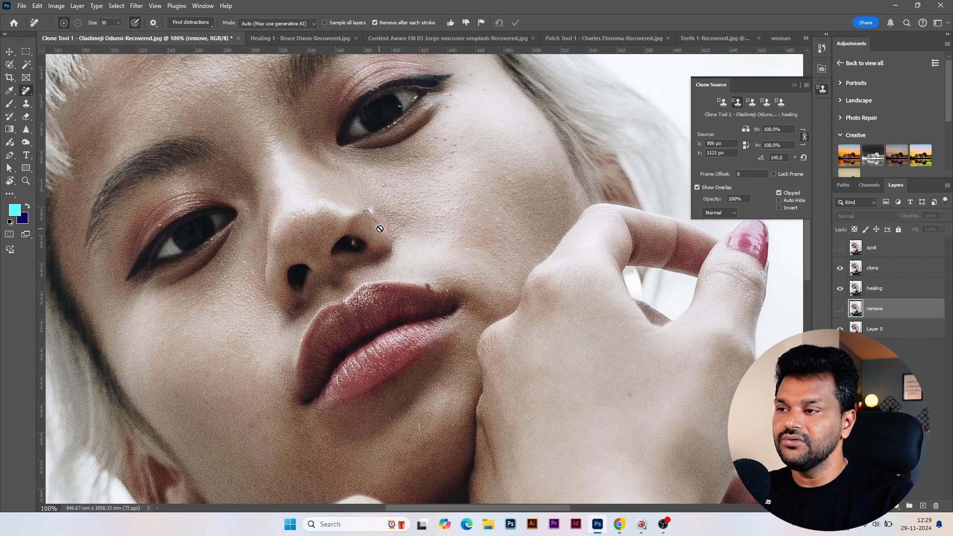
pyautogui.click(840, 248)
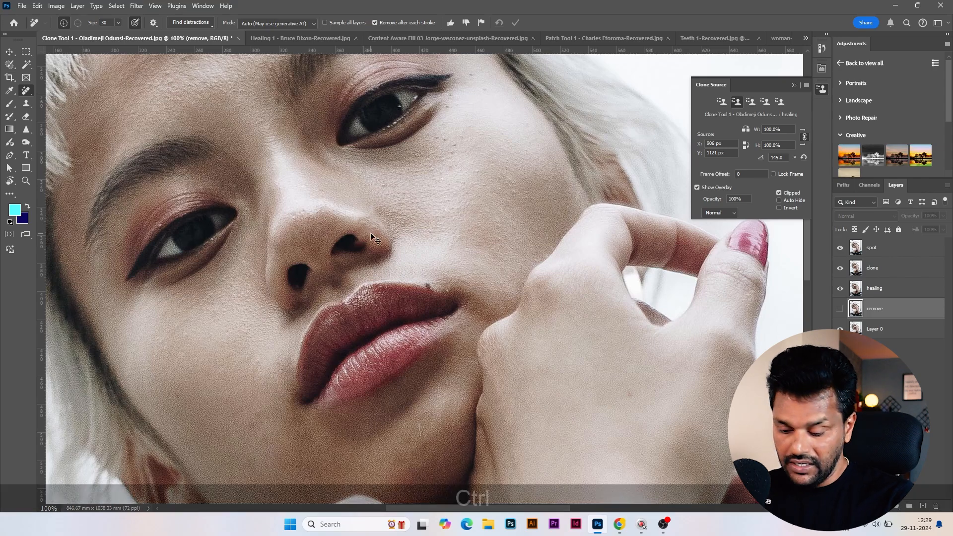
pyautogui.hotkey('ctrl', '=')
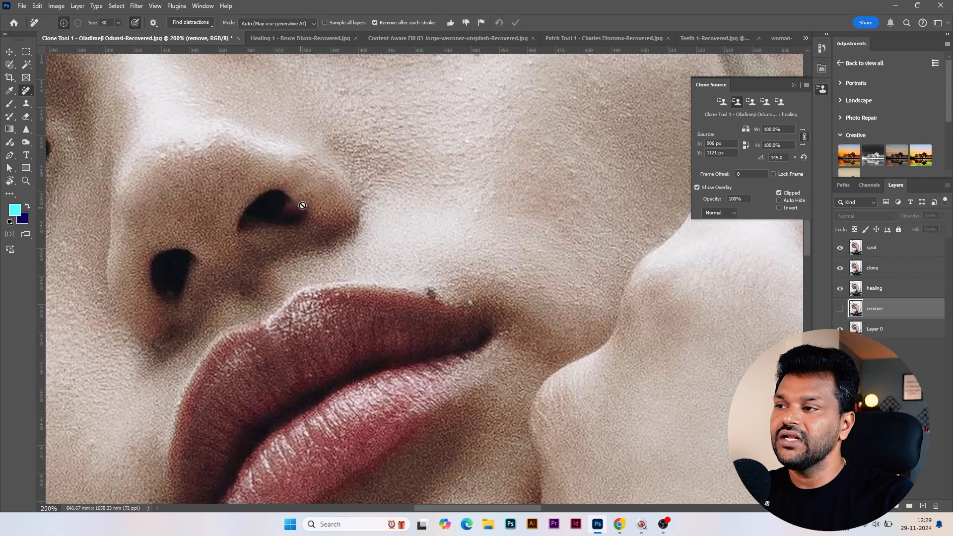
# Isolate the remove layer over Layer 0 and toggle its visibility to examine the nose before and after
pyautogui.keyDown('alt'); pyautogui.click(840, 309); pyautogui.keyUp('alt')
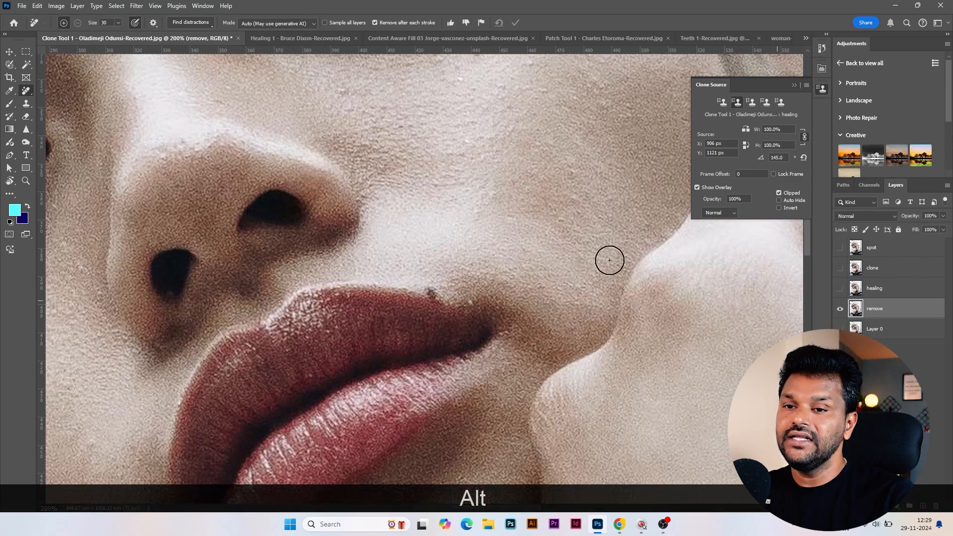
pyautogui.click(840, 326)
pyautogui.click(840, 313)
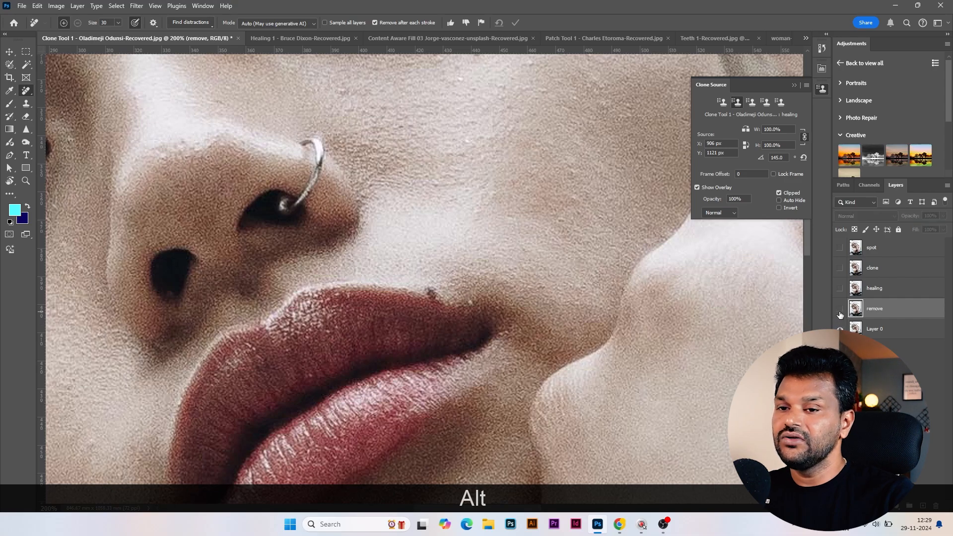
pyautogui.click(840, 313)
pyautogui.click(840, 313)
pyautogui.click(840, 312)
pyautogui.click(840, 312)
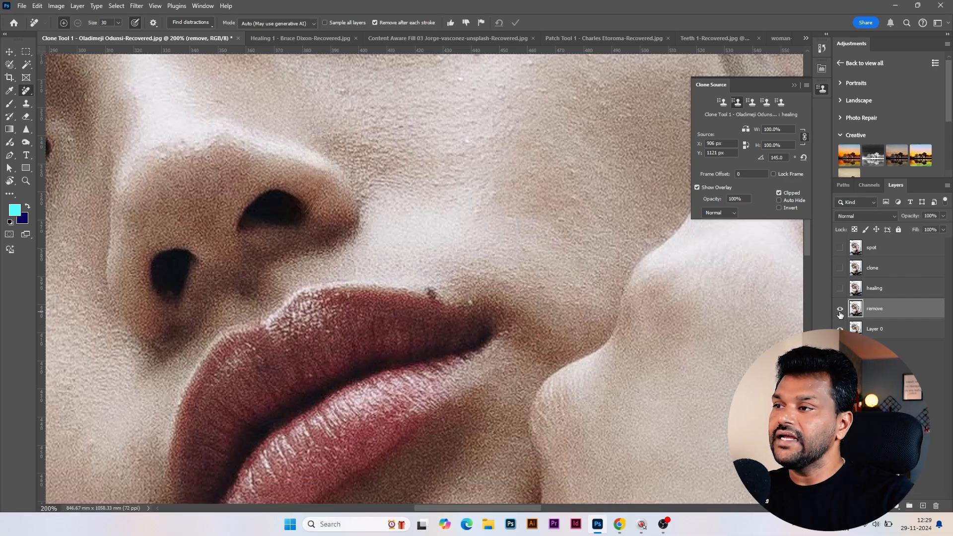
pyautogui.hotkey('ctrl', '-')
pyautogui.hotkey('ctrl', '-')
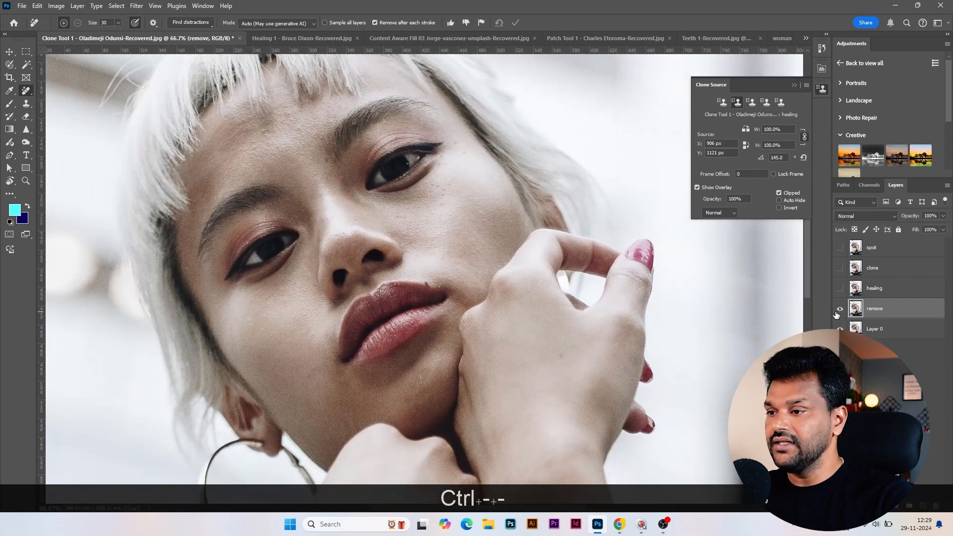
# Switch to the open Healing 1 portrait with the denim jacket and duplicate its Layer 0
pyautogui.click(287, 39)
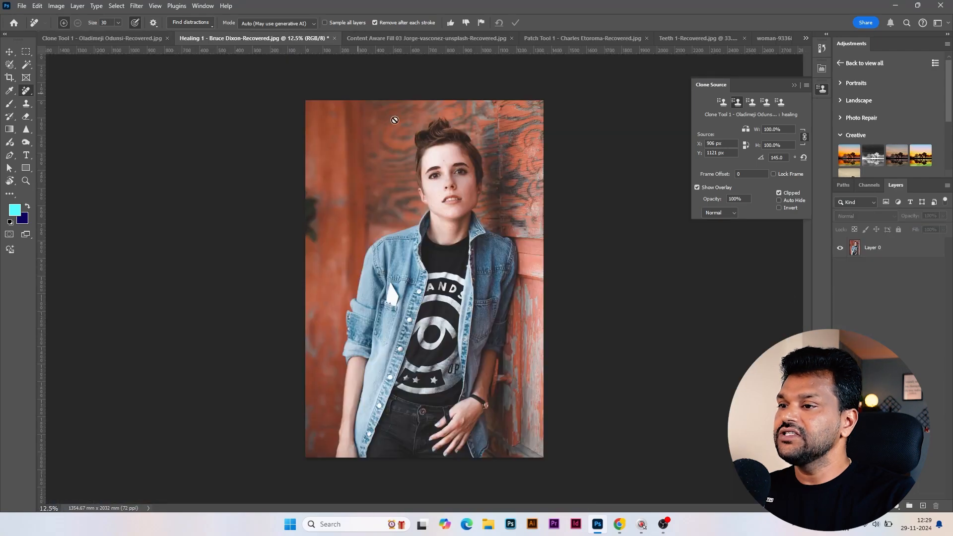
pyautogui.click(883, 252)
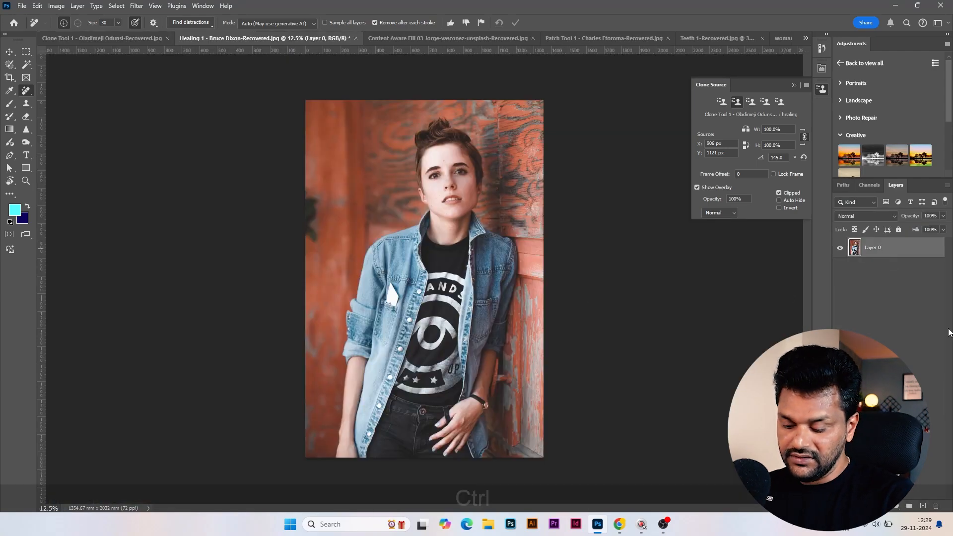
pyautogui.hotkey('ctrl', 'j')
# Remove the belt loop crossing the thumb on the duplicated layer using the Remove Tool at size 15
pyautogui.hotkey('ctrl', '=')
pyautogui.hotkey('ctrl', '=')
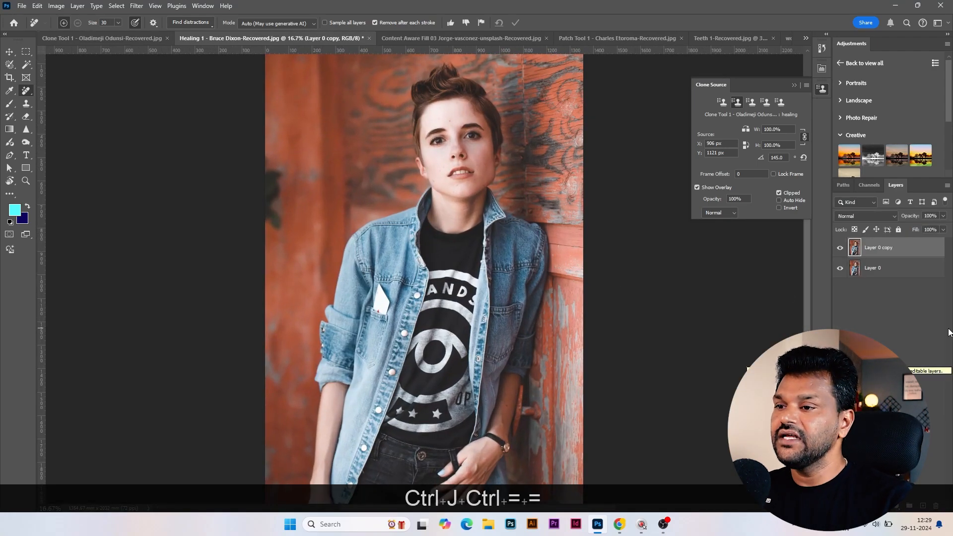
pyautogui.hotkey('ctrl', '=')
pyautogui.keyDown('space'); pyautogui.moveTo(560, 268); pyautogui.dragTo(579, 417); pyautogui.keyUp('space')
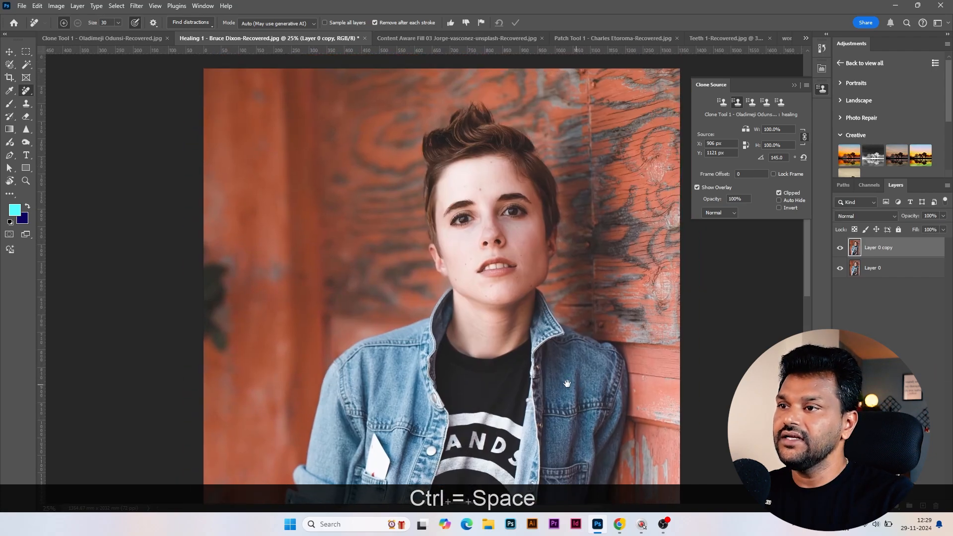
pyautogui.hotkey('ctrl', '=')
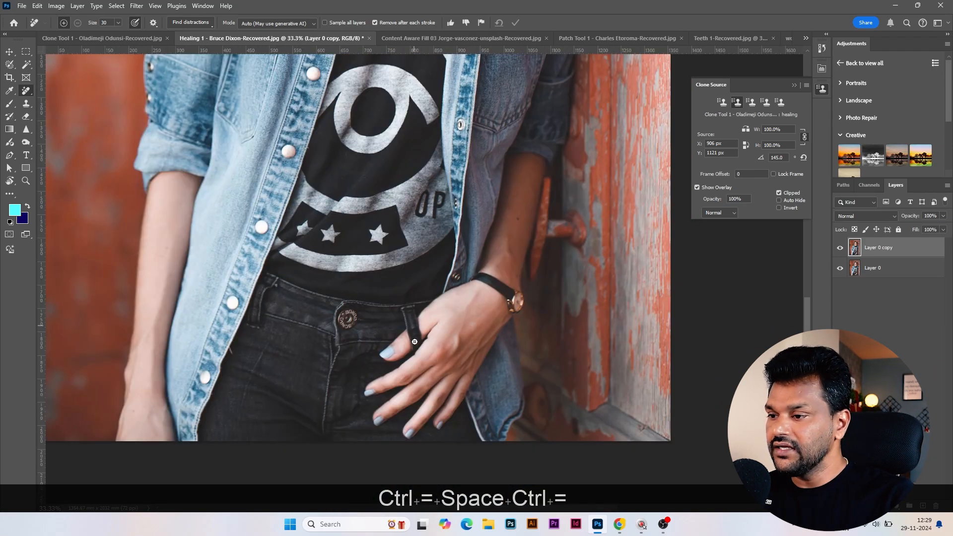
pyautogui.hotkey('ctrl', '=')
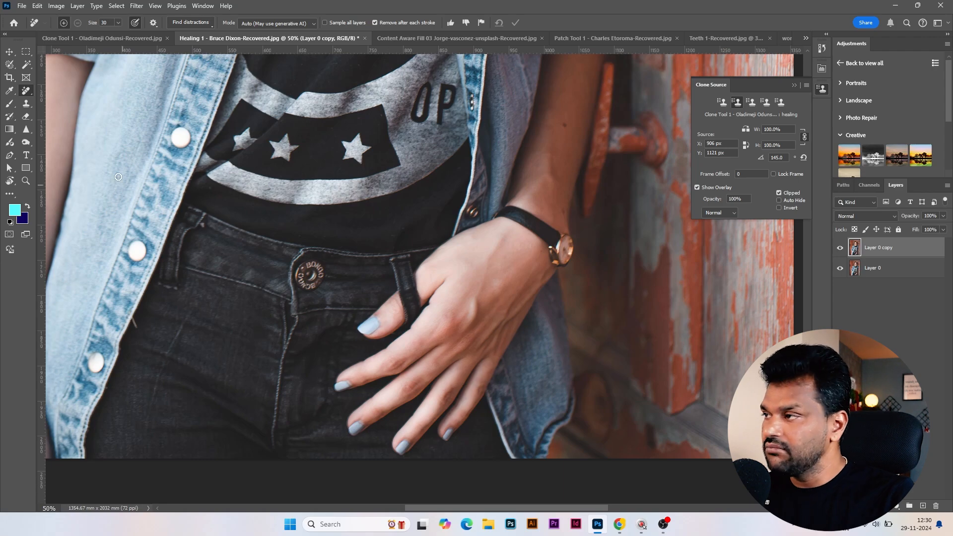
pyautogui.rightClick(26, 92)
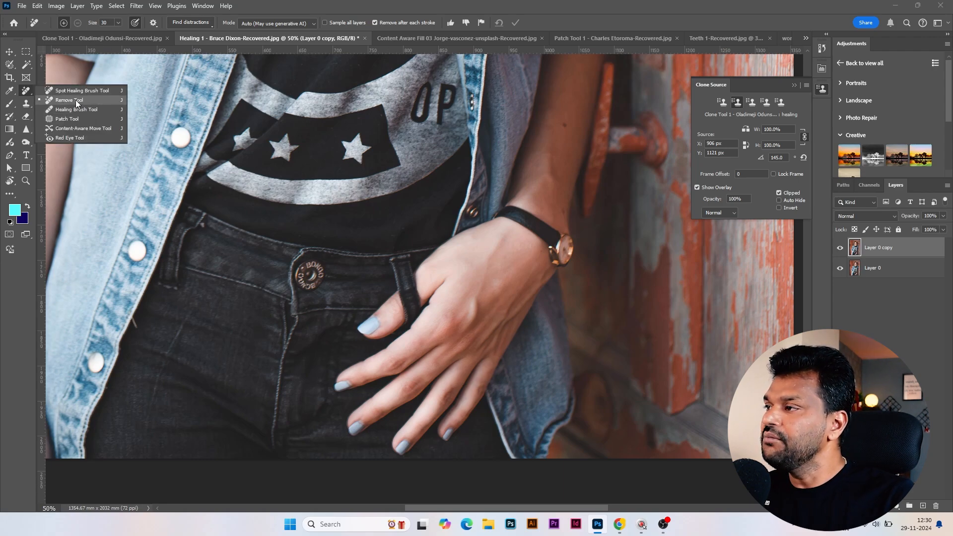
pyautogui.click(75, 101)
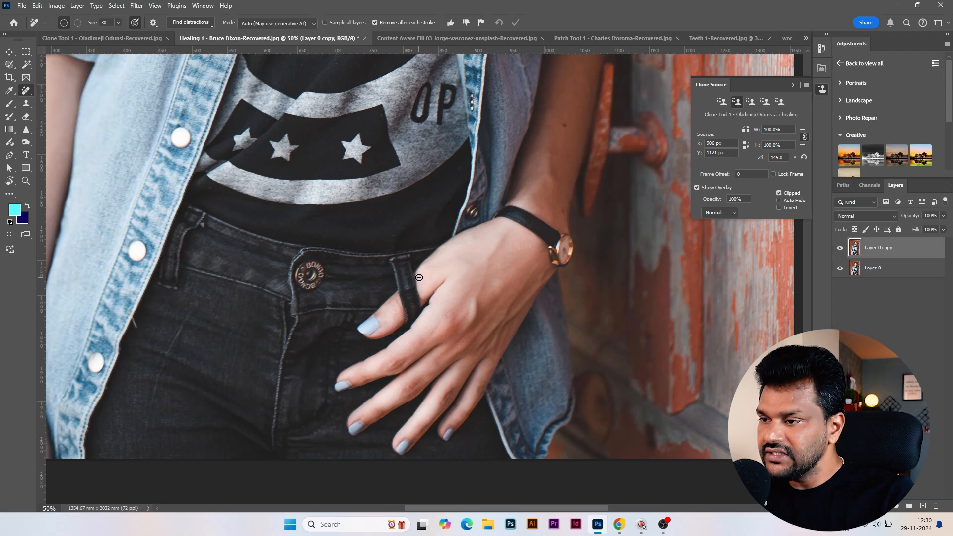
pyautogui.press('[')
pyautogui.press('[')
pyautogui.press('[')
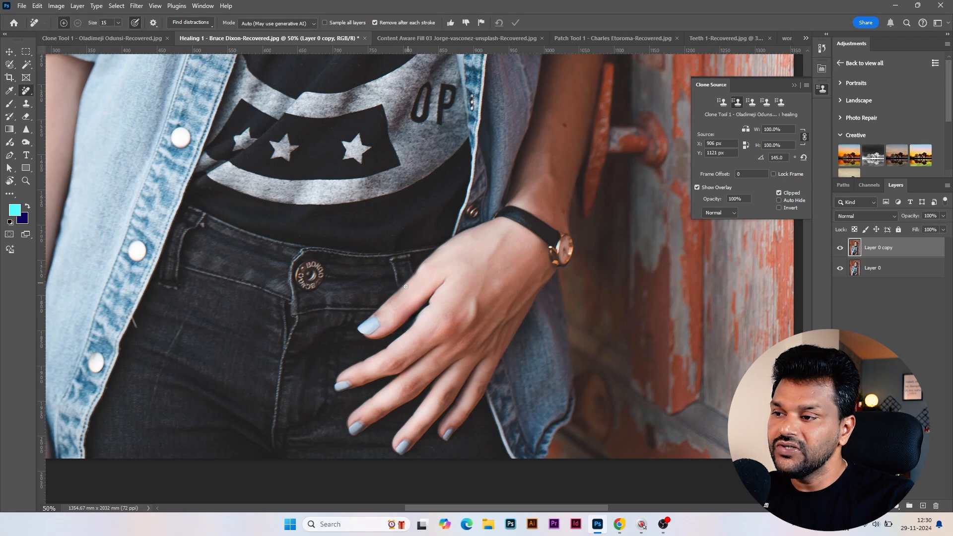
# Paint out the wristwatch and its black strap on the duplicated layer using the Remove Tool at size 15
pyautogui.hotkey('ctrl', '=')
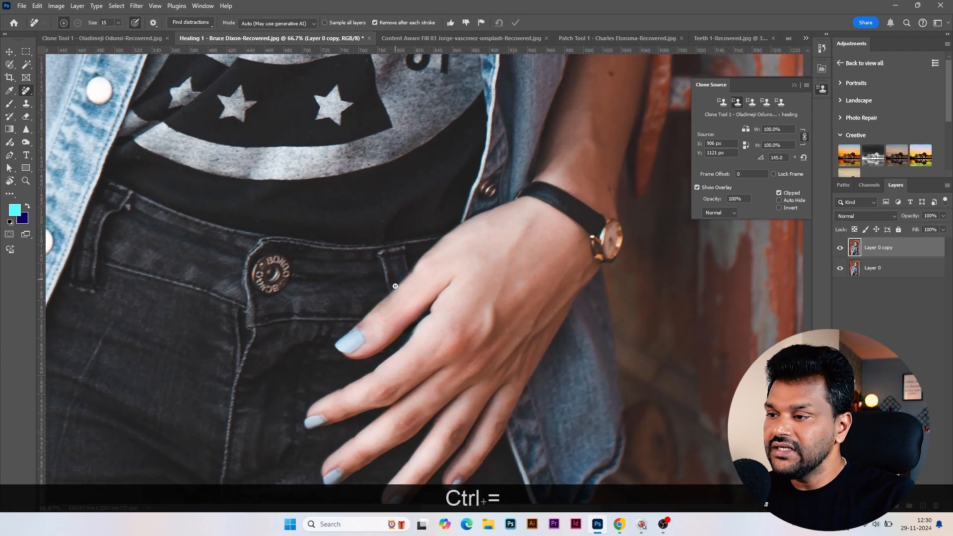
pyautogui.hotkey('ctrl', '=')
pyautogui.hotkey('ctrl', '=')
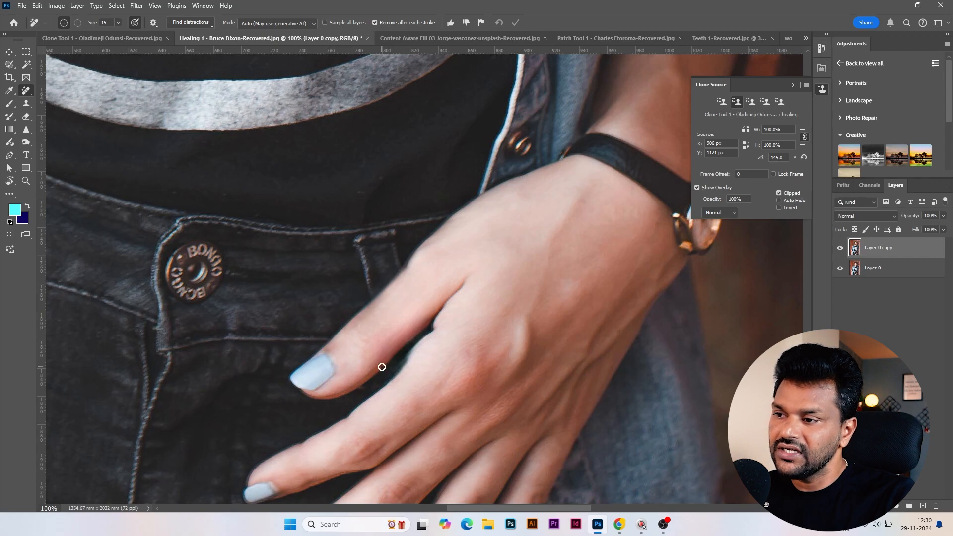
pyautogui.press('space')
pyautogui.moveTo(633, 278); pyautogui.dragTo(444, 317)
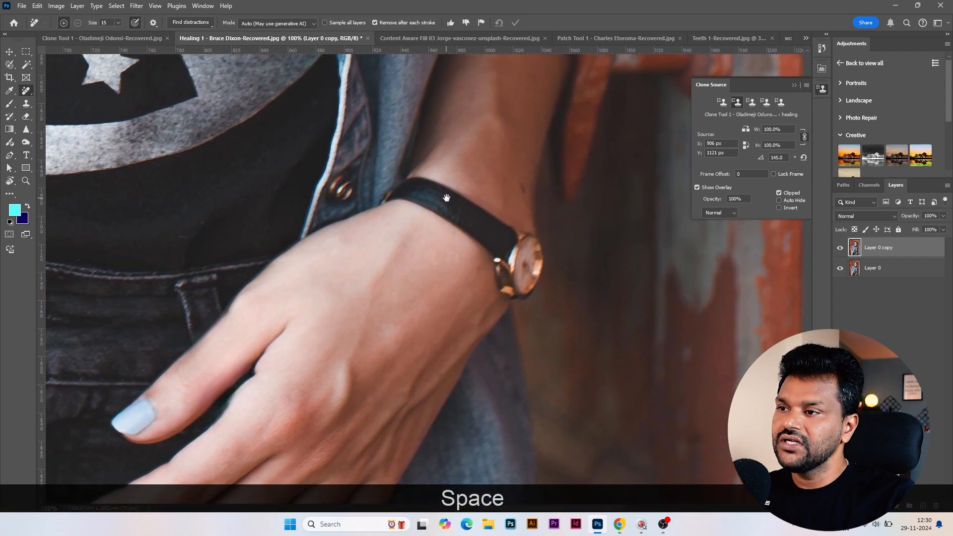
pyautogui.rightClick(26, 91)
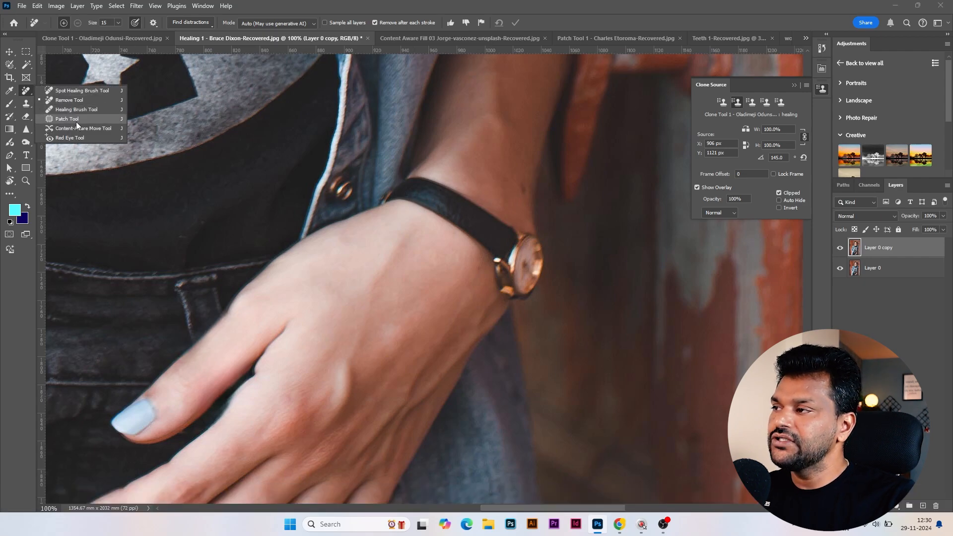
pyautogui.click(556, 7)
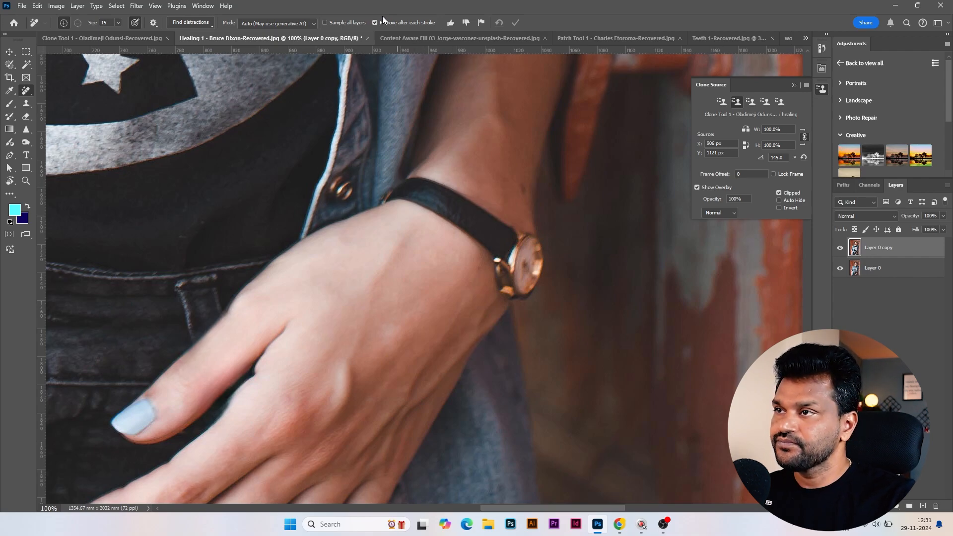
pyautogui.rightClick(26, 91)
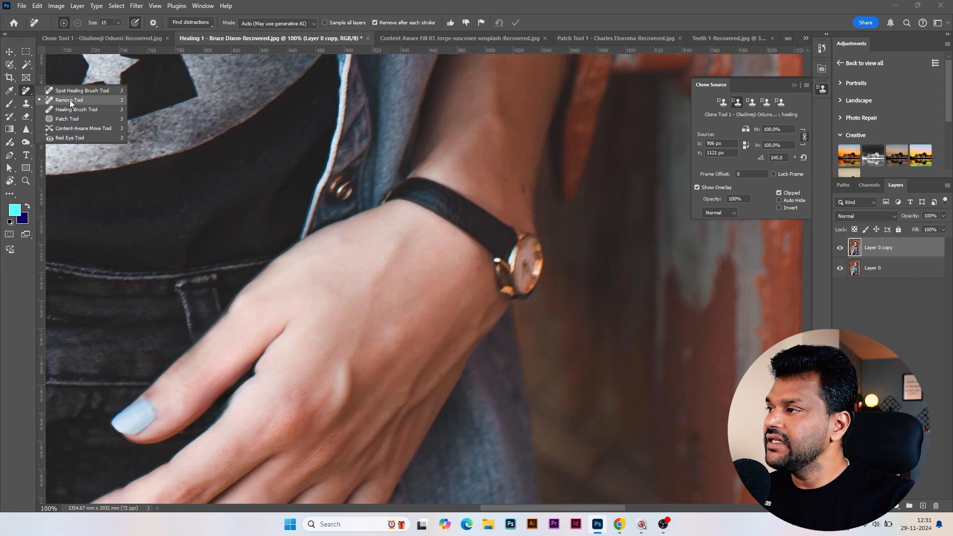
pyautogui.click(74, 103)
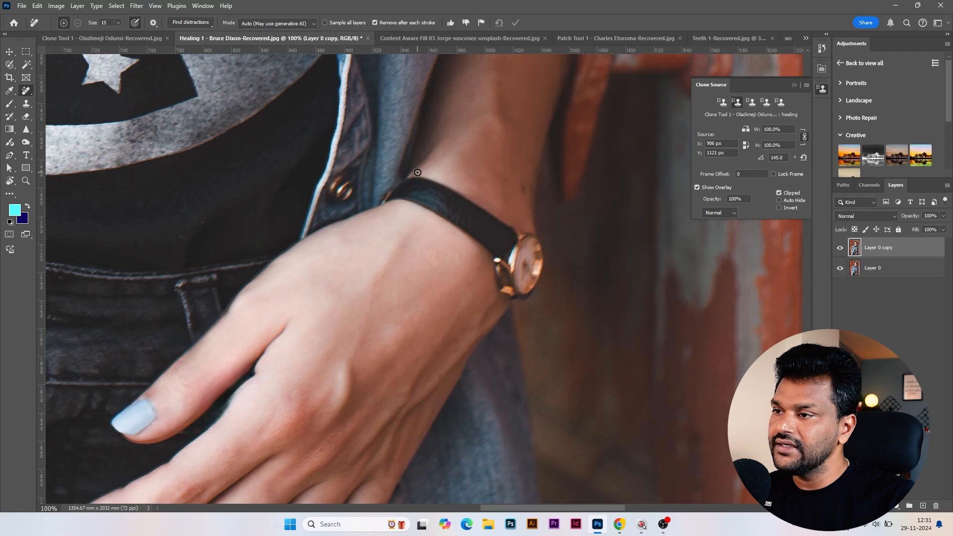
pyautogui.moveTo(418, 172)
pyautogui.mouseDown()
pyautogui.moveTo(397, 175)
pyautogui.moveTo(375, 204)
pyautogui.moveTo(439, 220)
pyautogui.moveTo(474, 252)
pyautogui.moveTo(503, 308)
pyautogui.moveTo(527, 307)
pyautogui.moveTo(546, 291)
pyautogui.moveTo(553, 258)
pyautogui.moveTo(536, 234)
pyautogui.moveTo(437, 176)
pyautogui.moveTo(394, 179)
pyautogui.mouseUp()
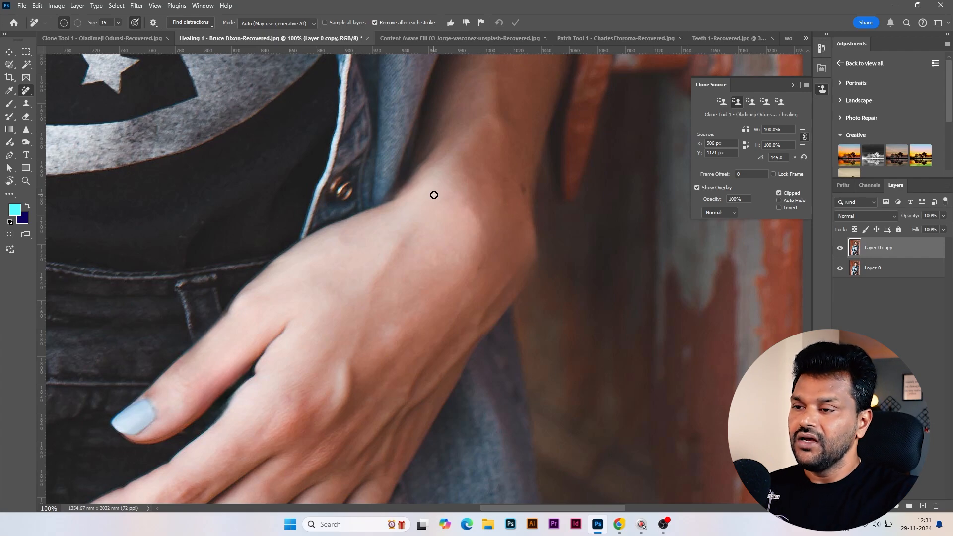
# Toggle the visibility of the duplicated layer to compare the full retouched portrait with the original
pyautogui.hotkey('ctrl', '-')
pyautogui.hotkey('ctrl', '-')
pyautogui.hotkey('ctrl', '-')
pyautogui.hotkey('ctrl', '-')
pyautogui.hotkey('ctrl', '-')
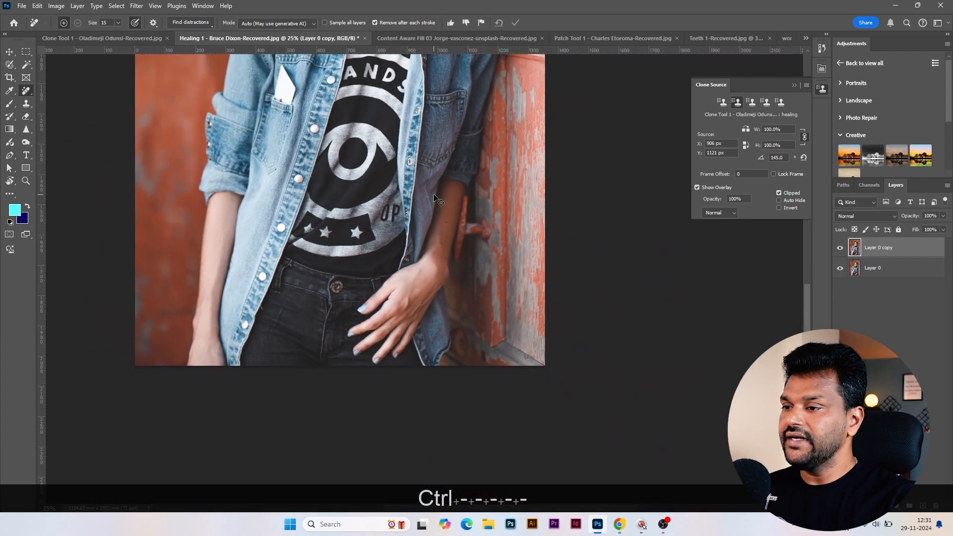
pyautogui.hotkey('ctrl', '-')
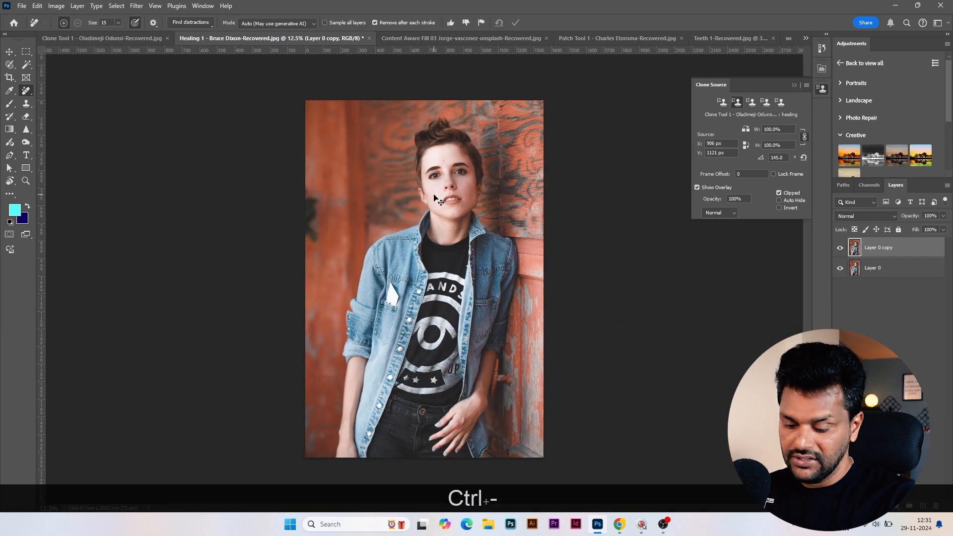
pyautogui.hotkey('ctrl', '=')
pyautogui.click(840, 249)
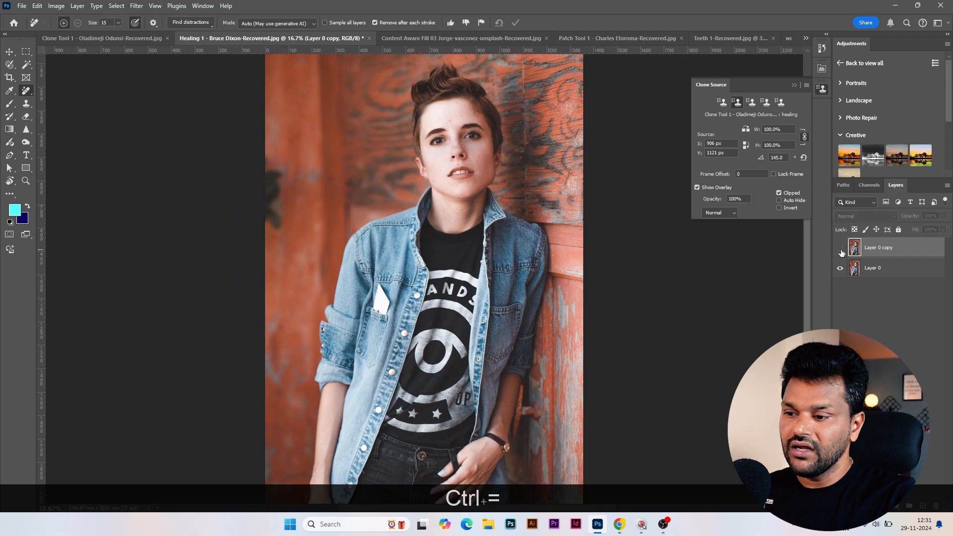
pyautogui.click(840, 249)
pyautogui.click(840, 250)
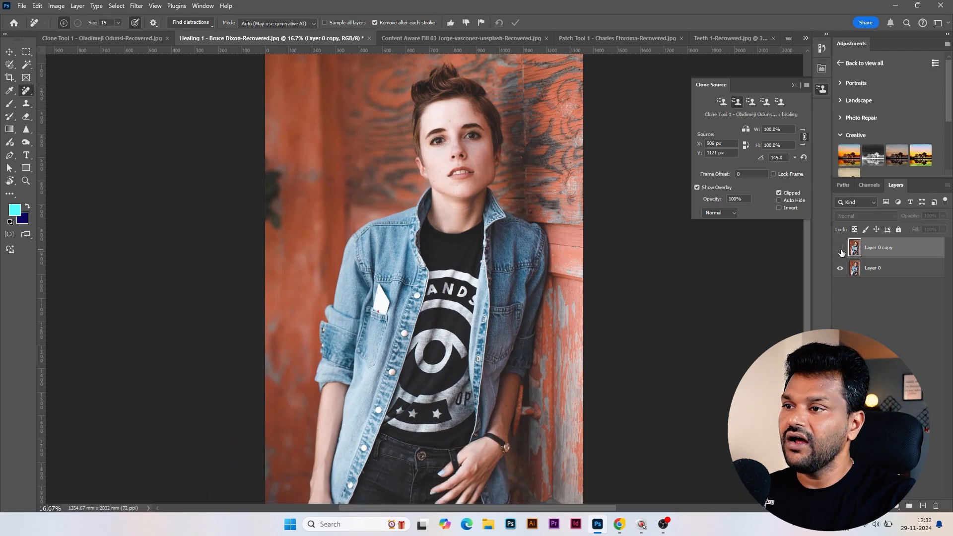
pyautogui.click(840, 250)
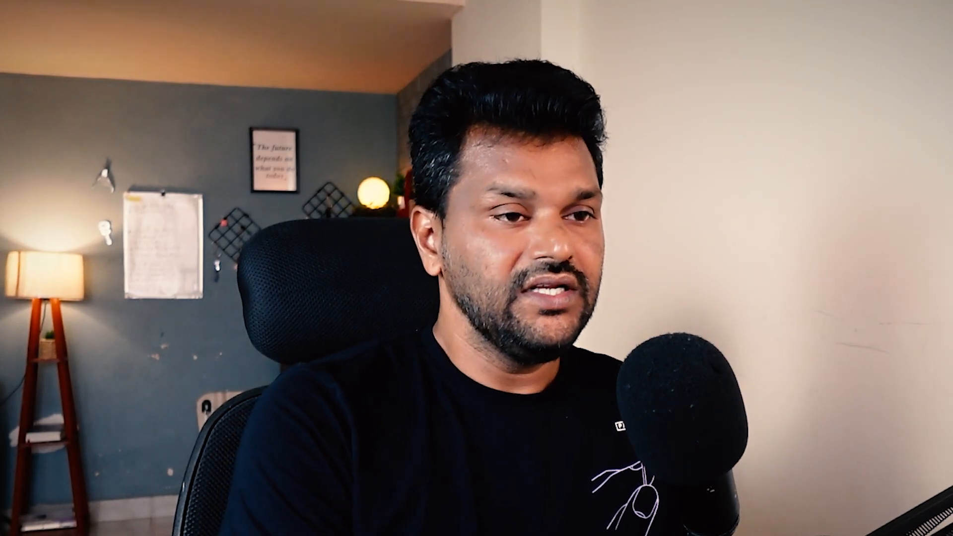